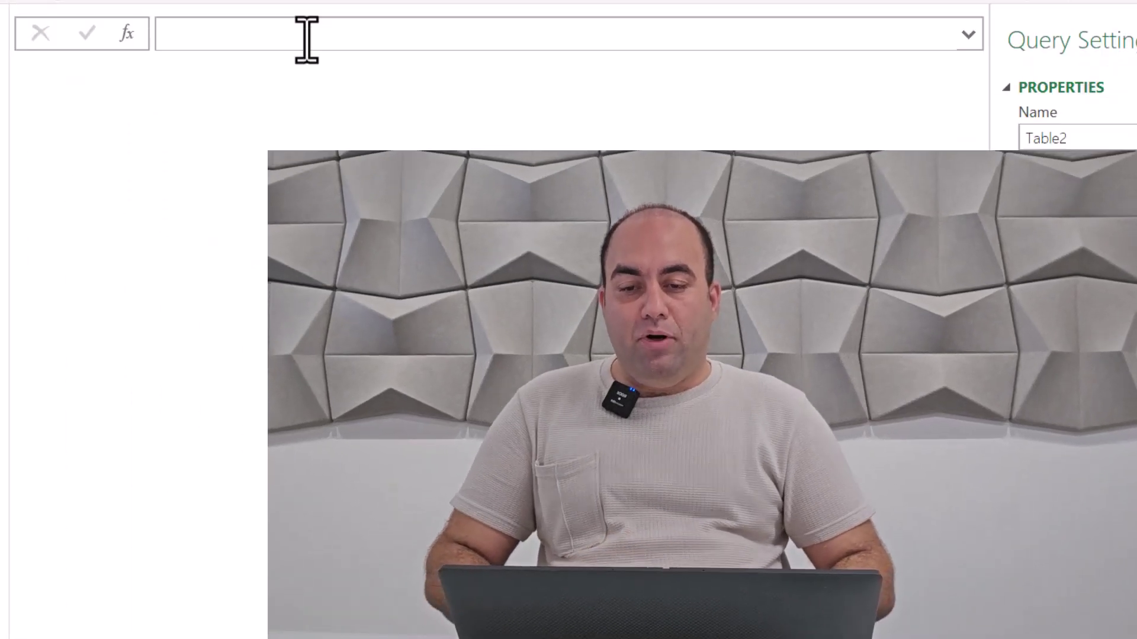
pyautogui.write('=Lis')
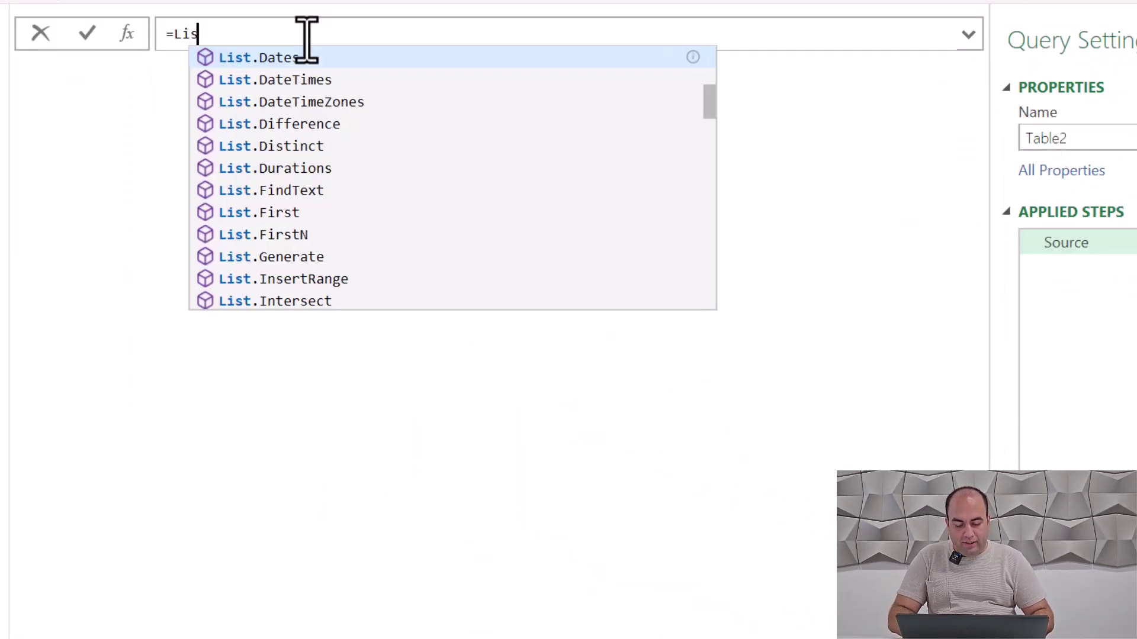
pyautogui.write('t.Dates(')
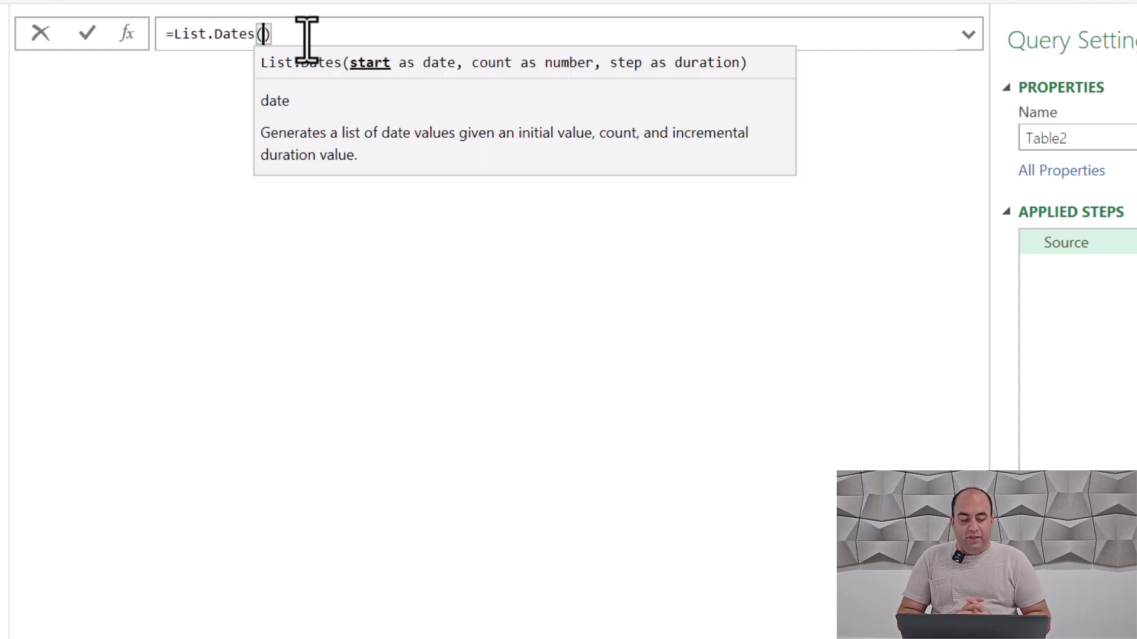
pyautogui.write('#')
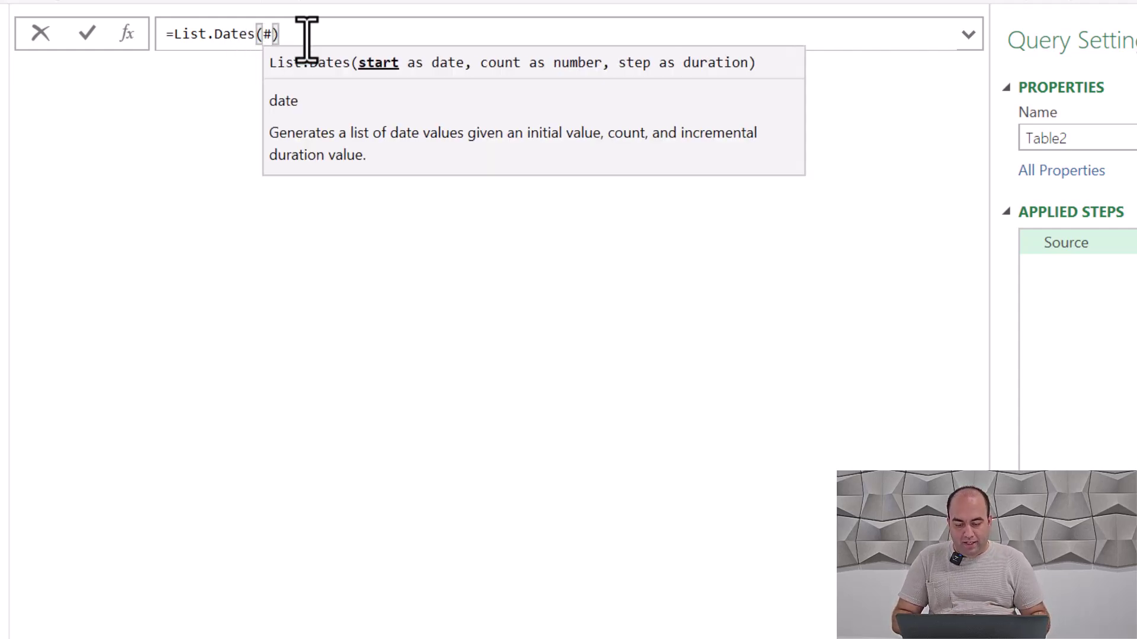
pyautogui.write('date(2023,1,1')
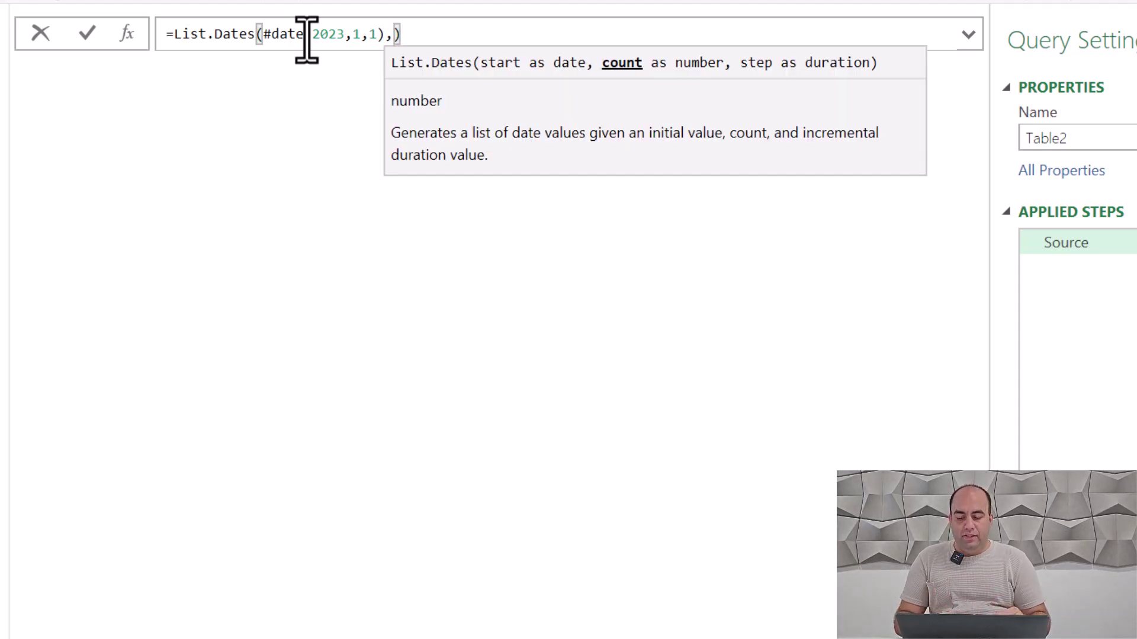
pyautogui.write('3')
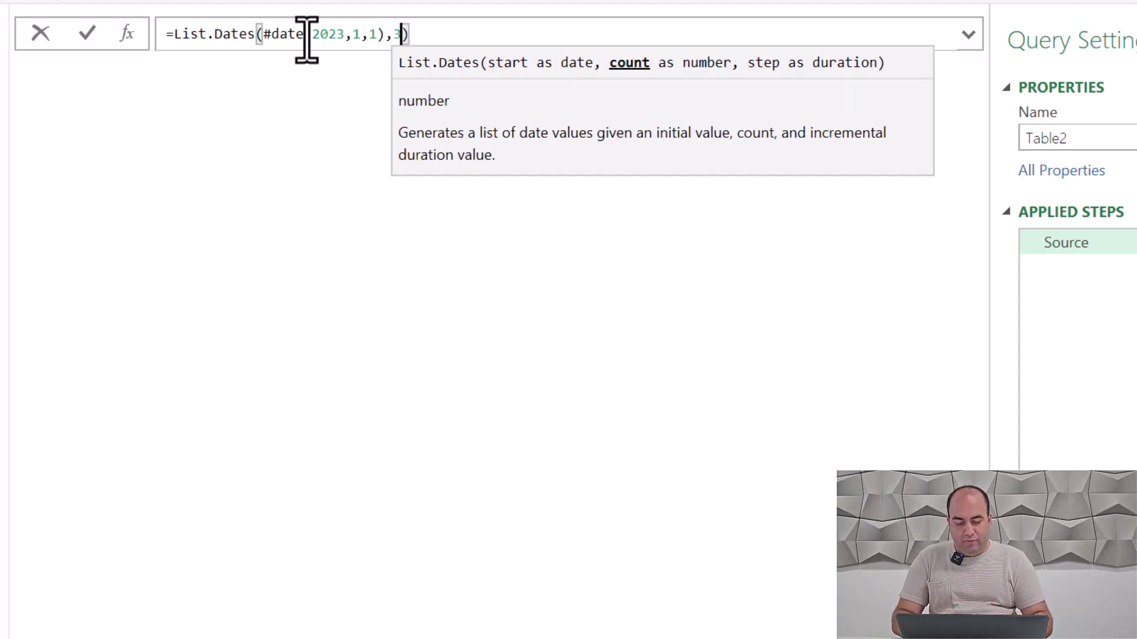
pyautogui.write('65,')
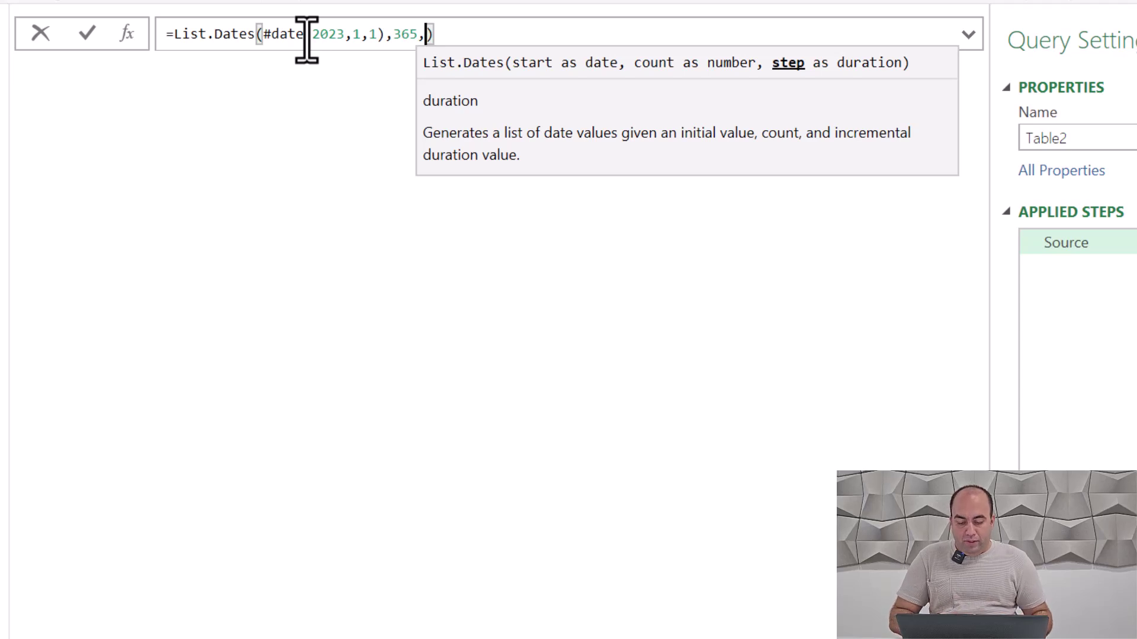
pyautogui.write('#duration')
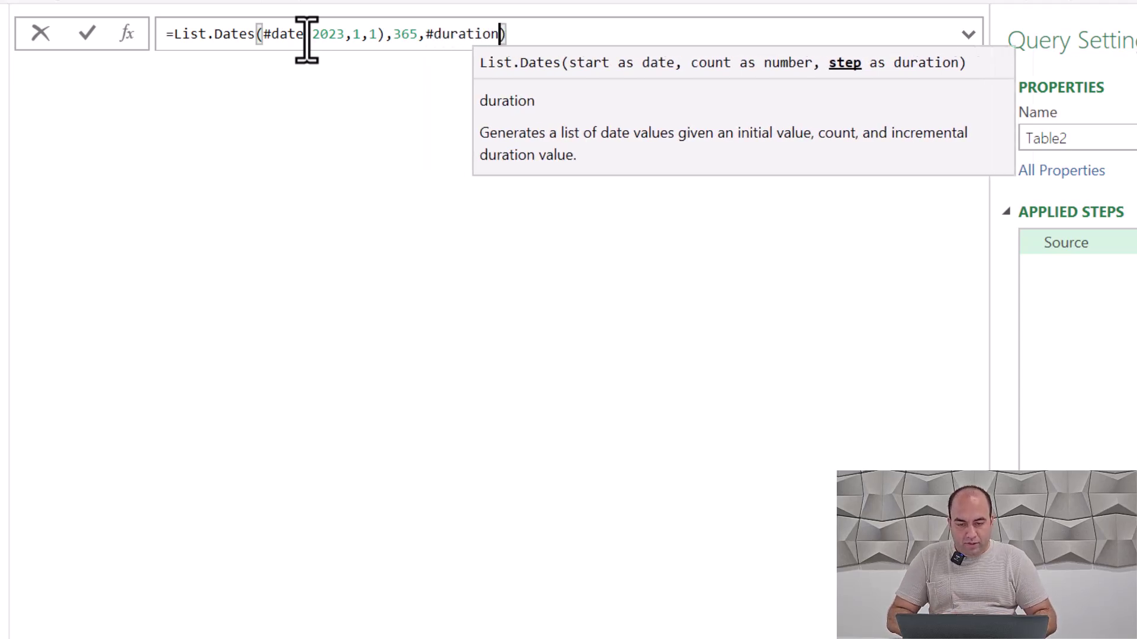
pyautogui.write('(1,0,0,0')
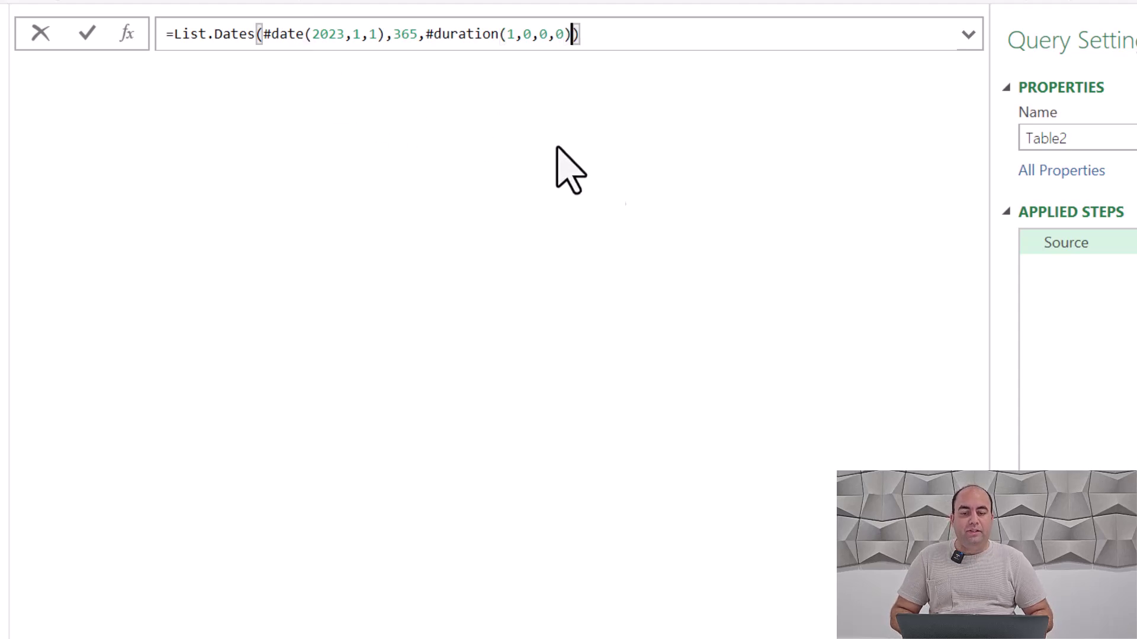
# Step: Enter =List.Dates(#date(2023,1,1),365,#duration(1,0,0,0)) to list 365 daily dates from 1 January 2023
pyautogui.press('Return')
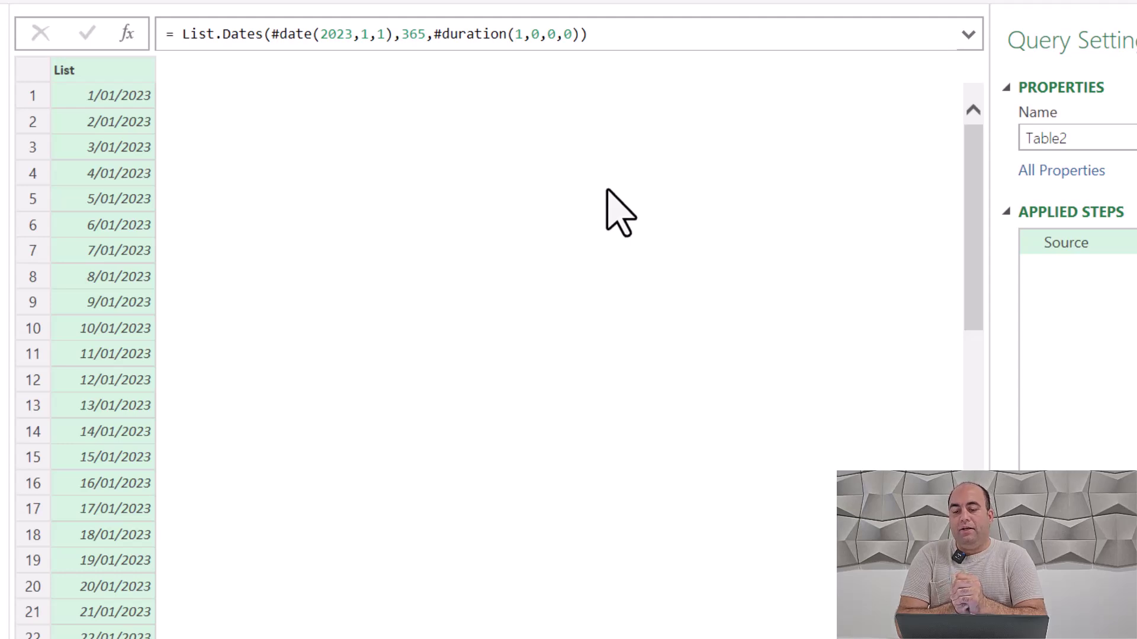
# Step: Wrap the date list in Table.FromList(..., each {_}) so Column1 holds the dates
pyautogui.click(183, 34)
pyautogui.write('Tabl')
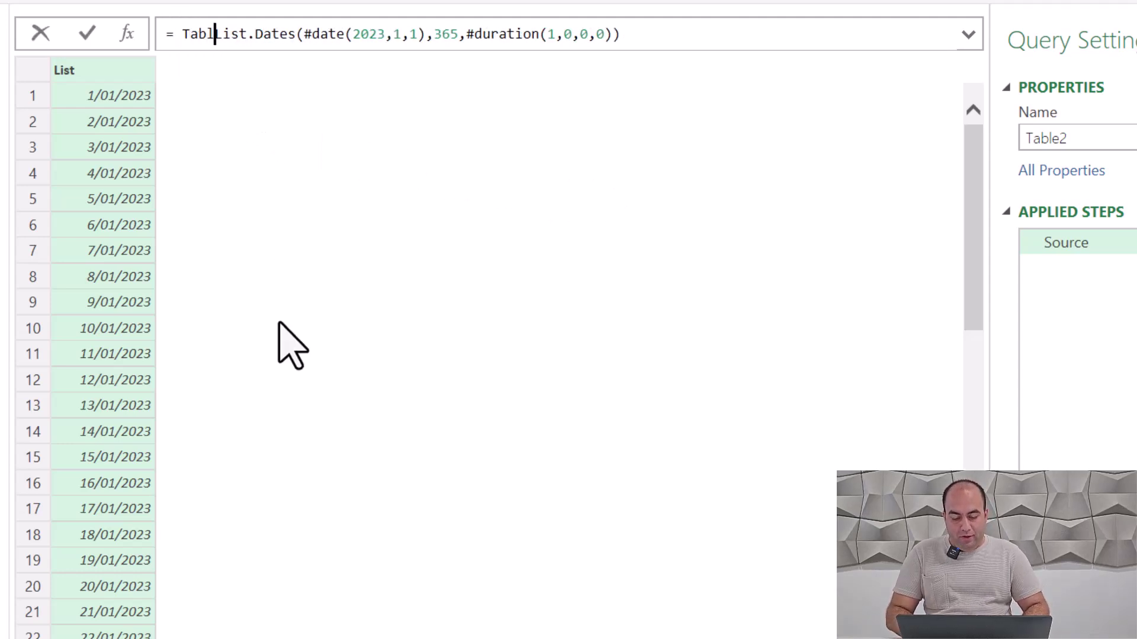
pyautogui.write('e.FromLis')
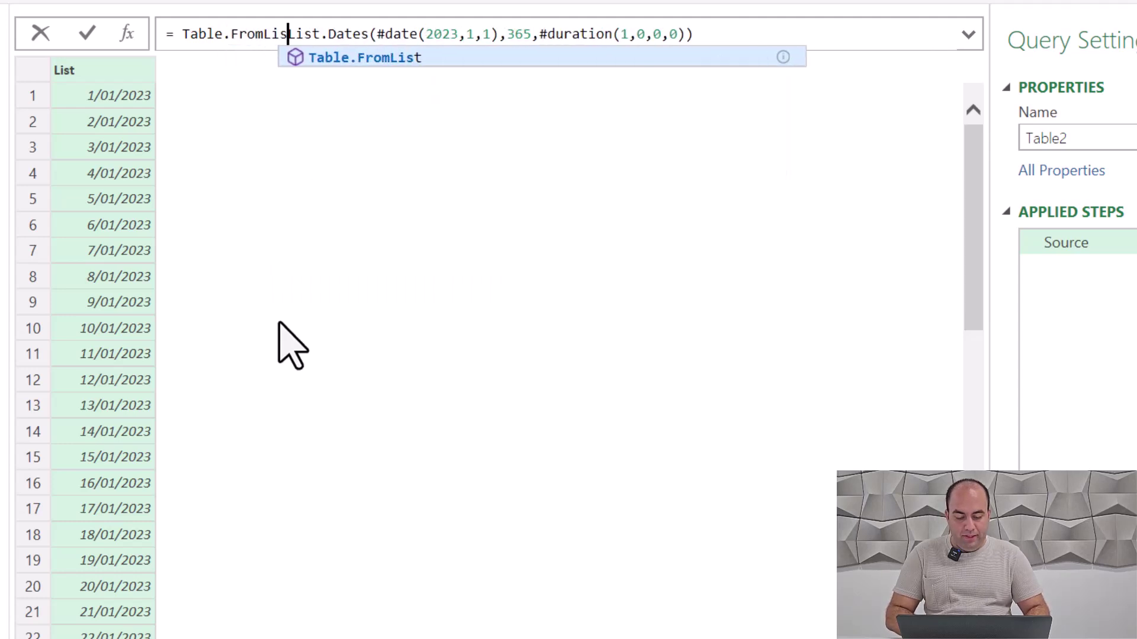
pyautogui.write('t(')
pyautogui.press('Right')
pyautogui.press('Right')
pyautogui.press('Right')
pyautogui.press('End')
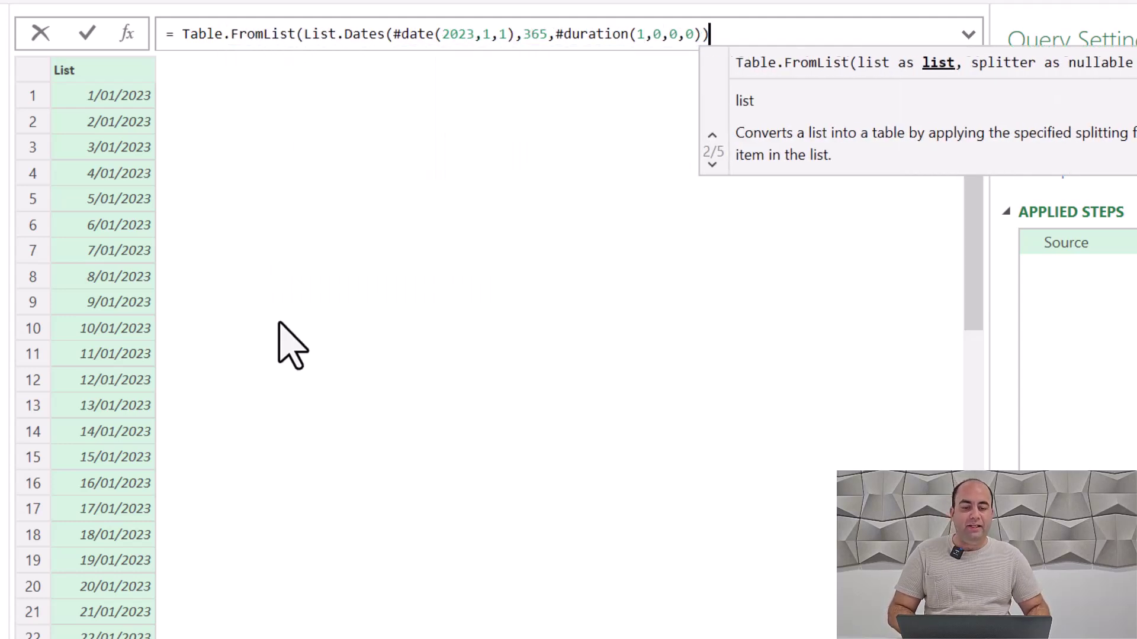
pyautogui.write(',e')
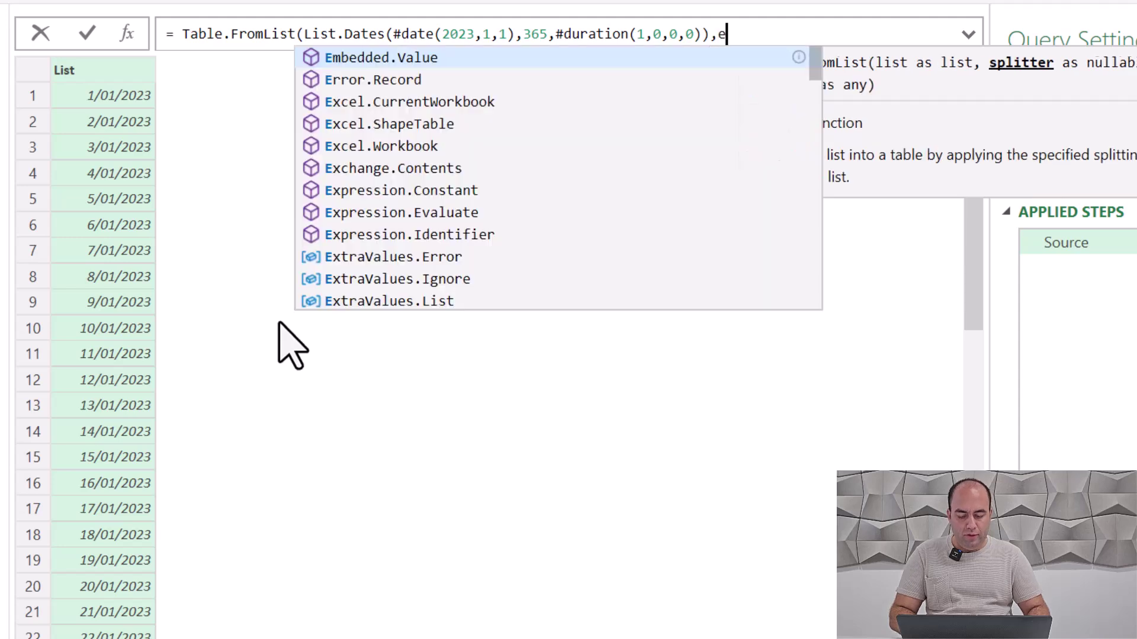
pyautogui.write('ach {_')
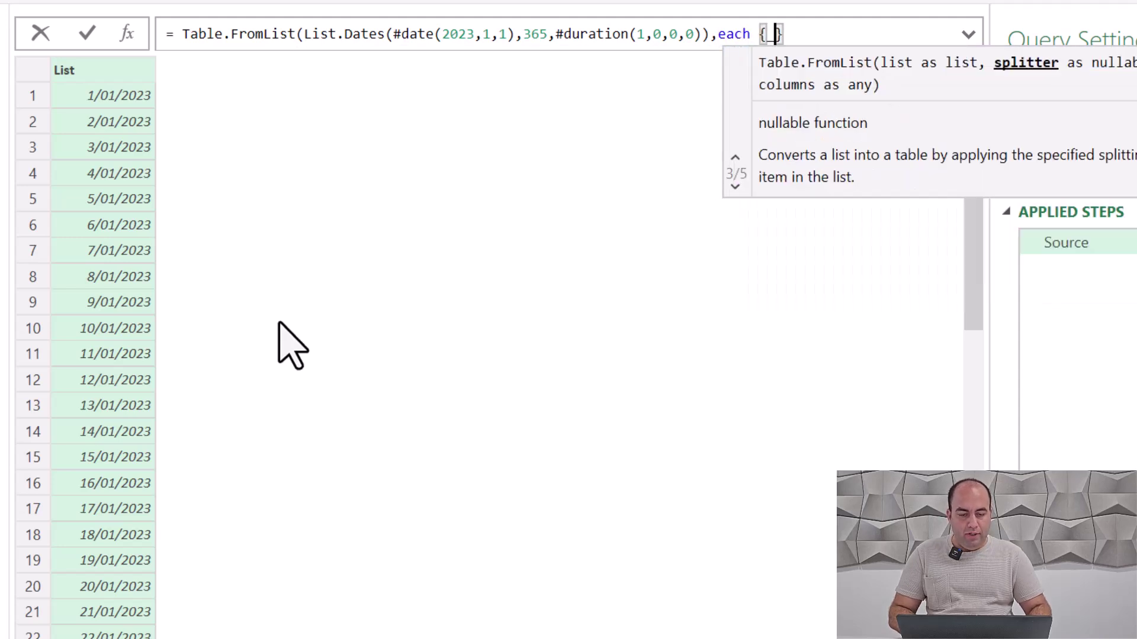
pyautogui.press('Return')
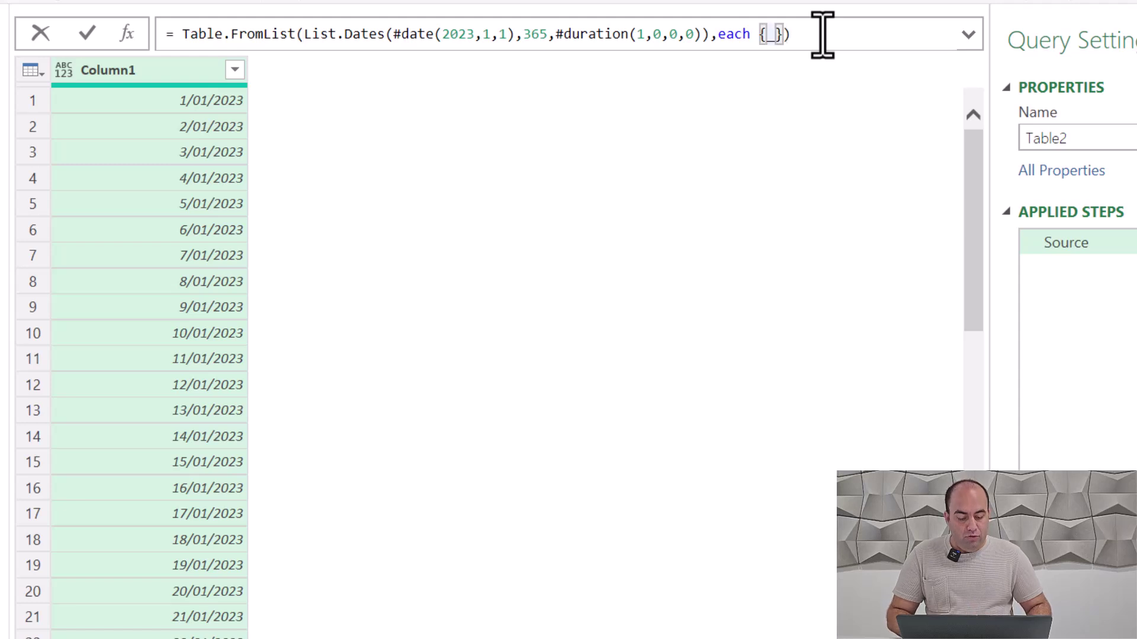
# Step: Add year and month-number columns to the each {…} row list
pyautogui.press('Left')
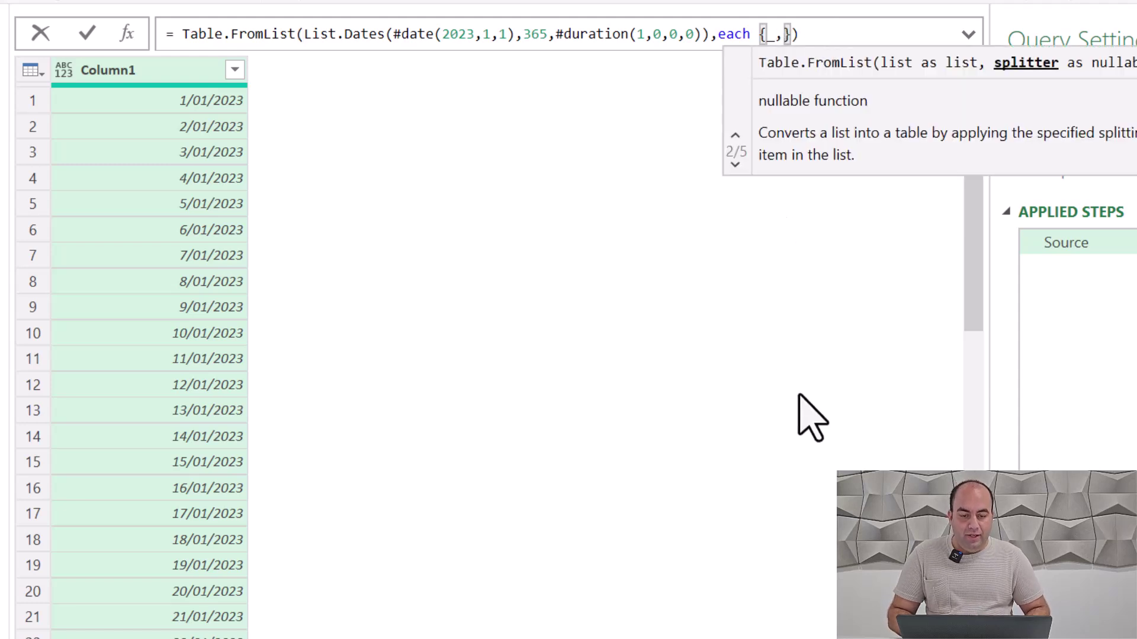
pyautogui.write('Date.')
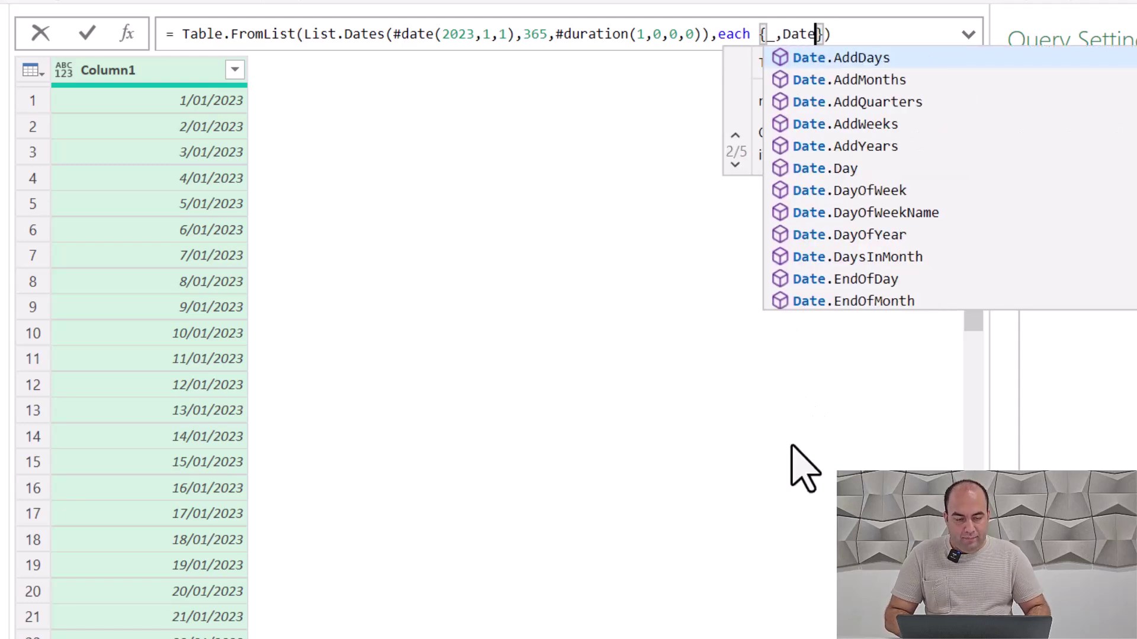
pyautogui.write('Year')
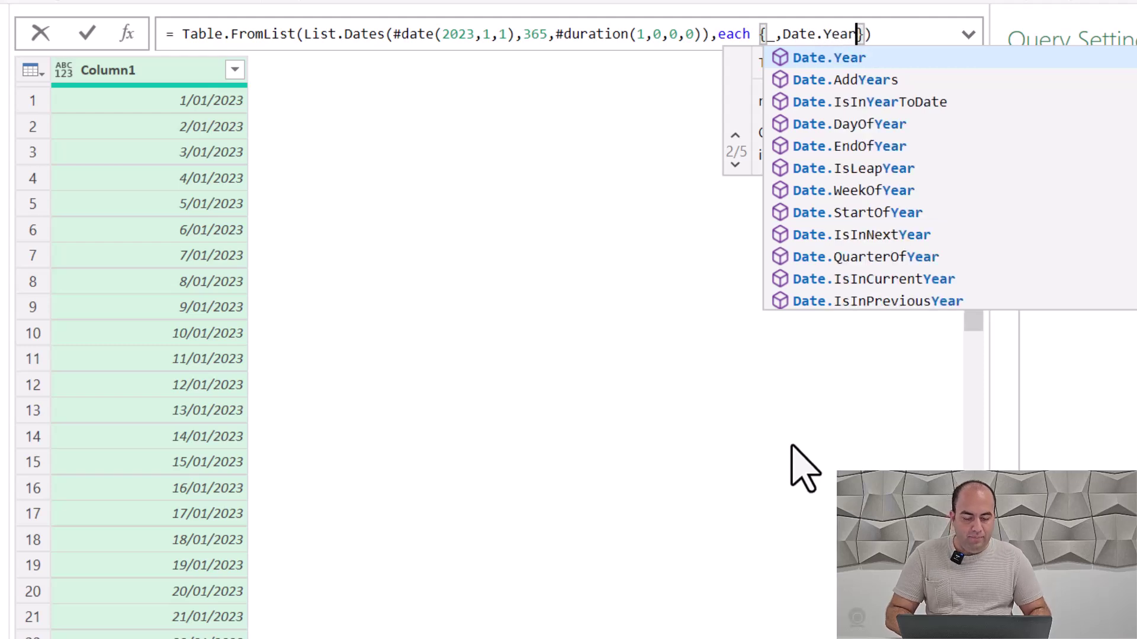
pyautogui.write('(_)')
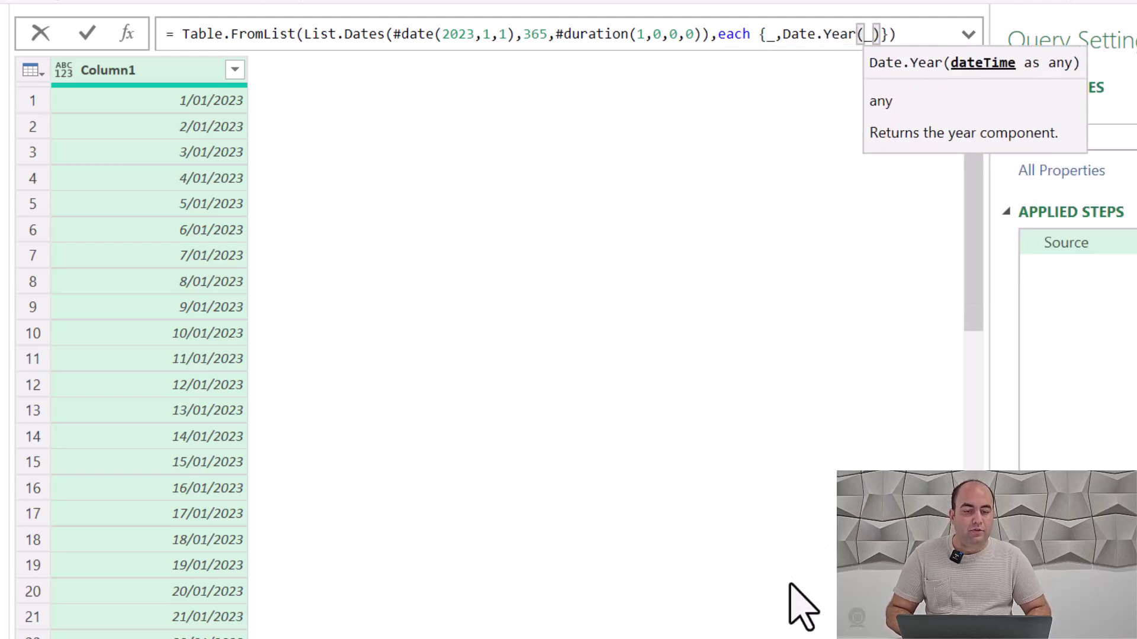
pyautogui.press('Return')
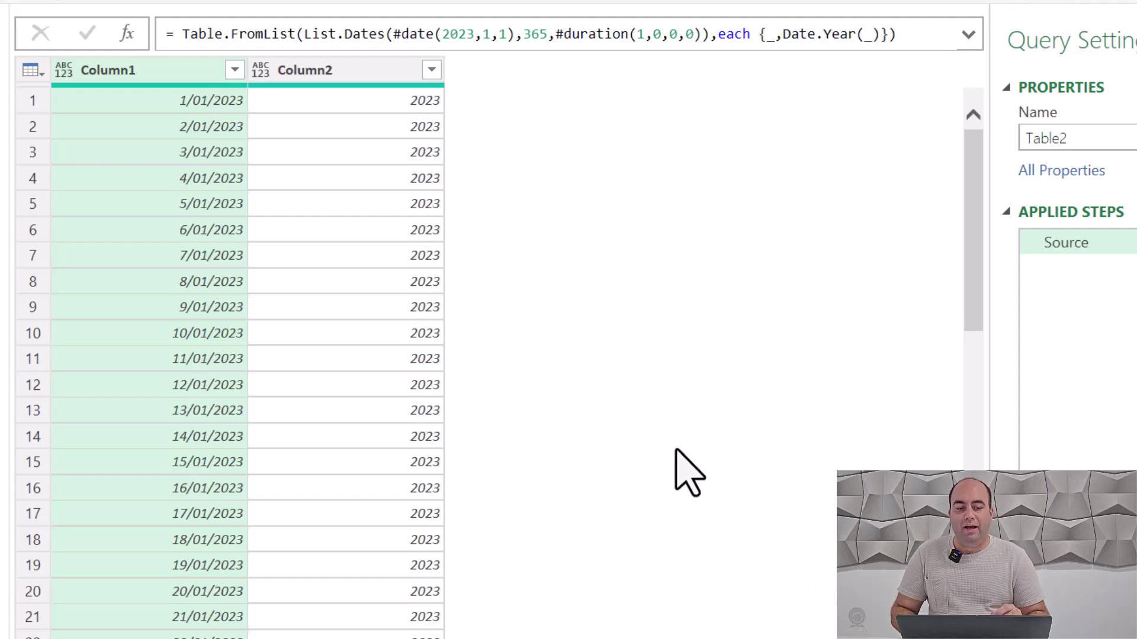
pyautogui.click(898, 34)
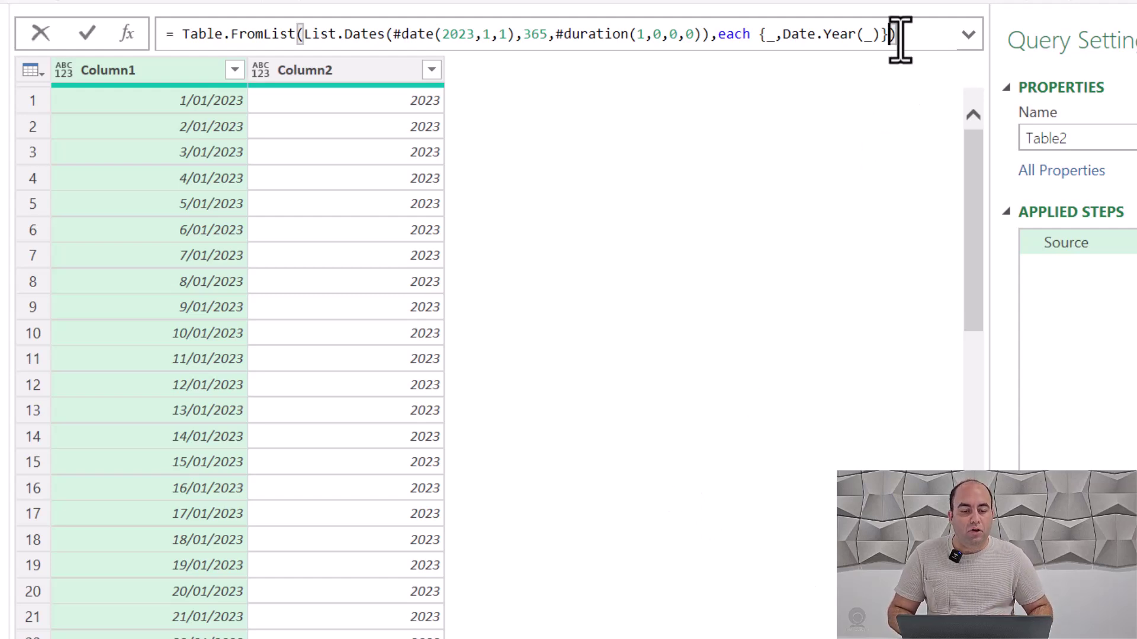
pyautogui.write(',')
pyautogui.press('Left')
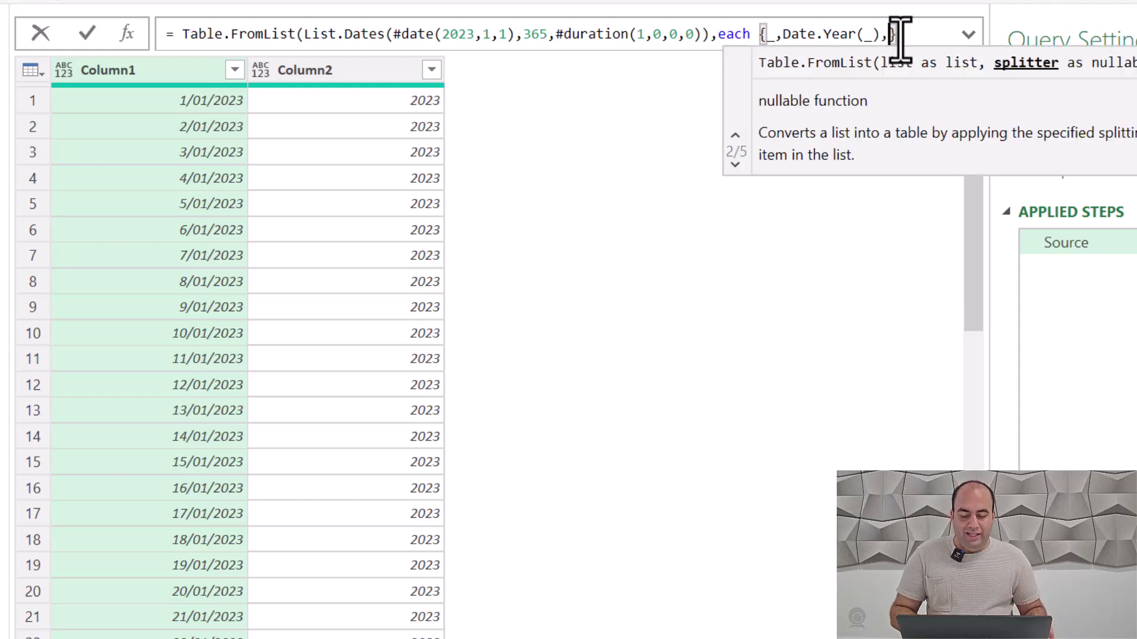
pyautogui.write('Dat')
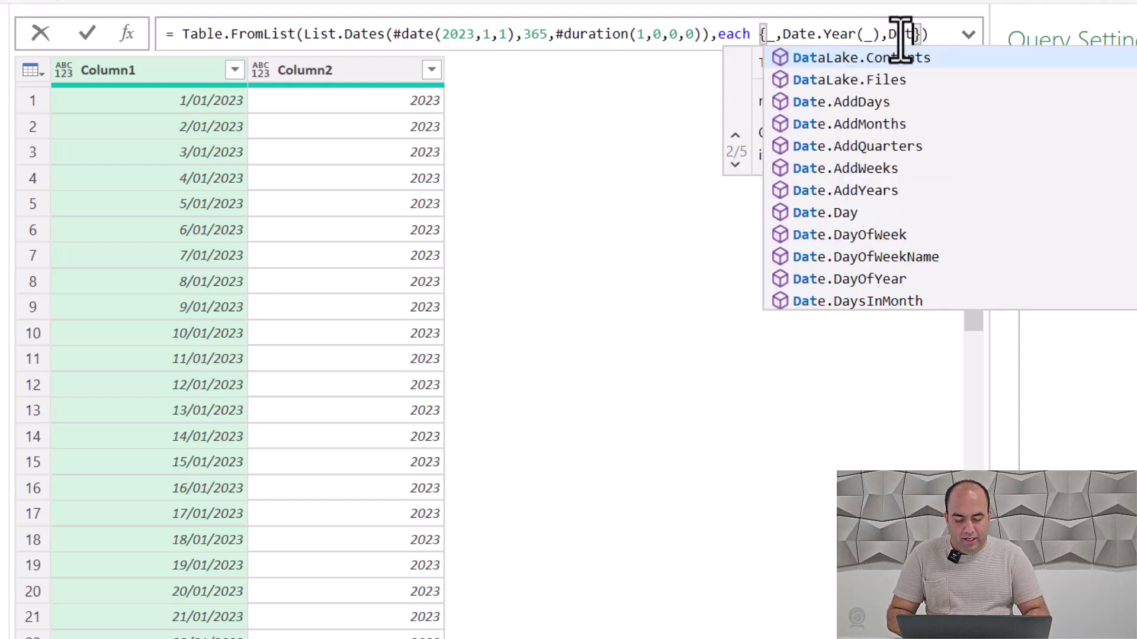
pyautogui.write('e.Month')
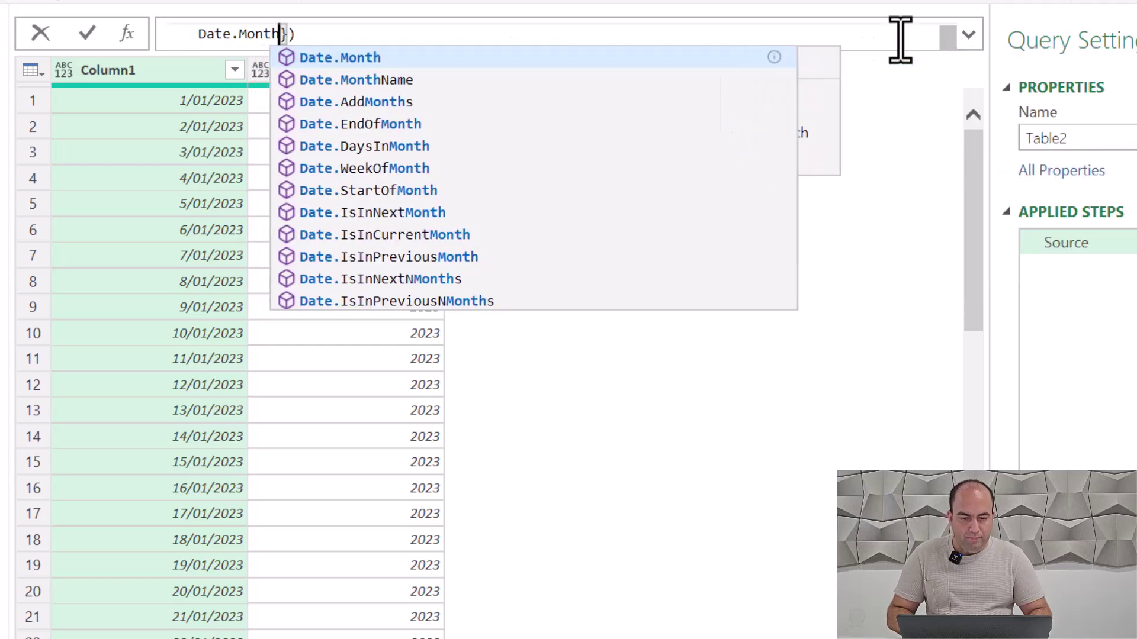
pyautogui.write('()')
pyautogui.press('Left')
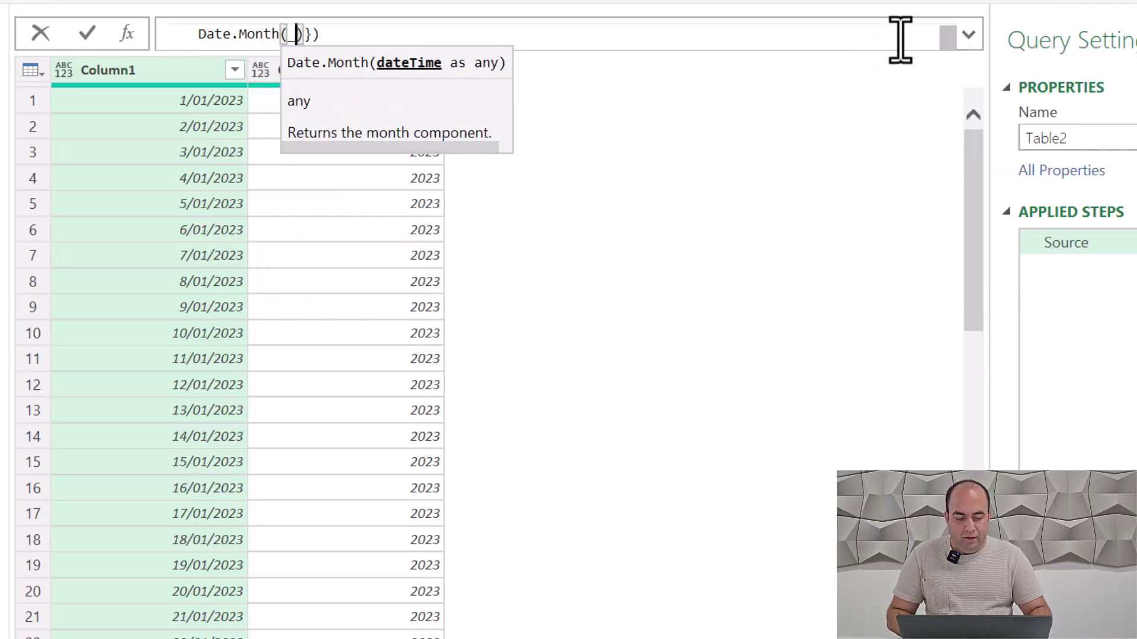
pyautogui.write('_')
pyautogui.press('Return')
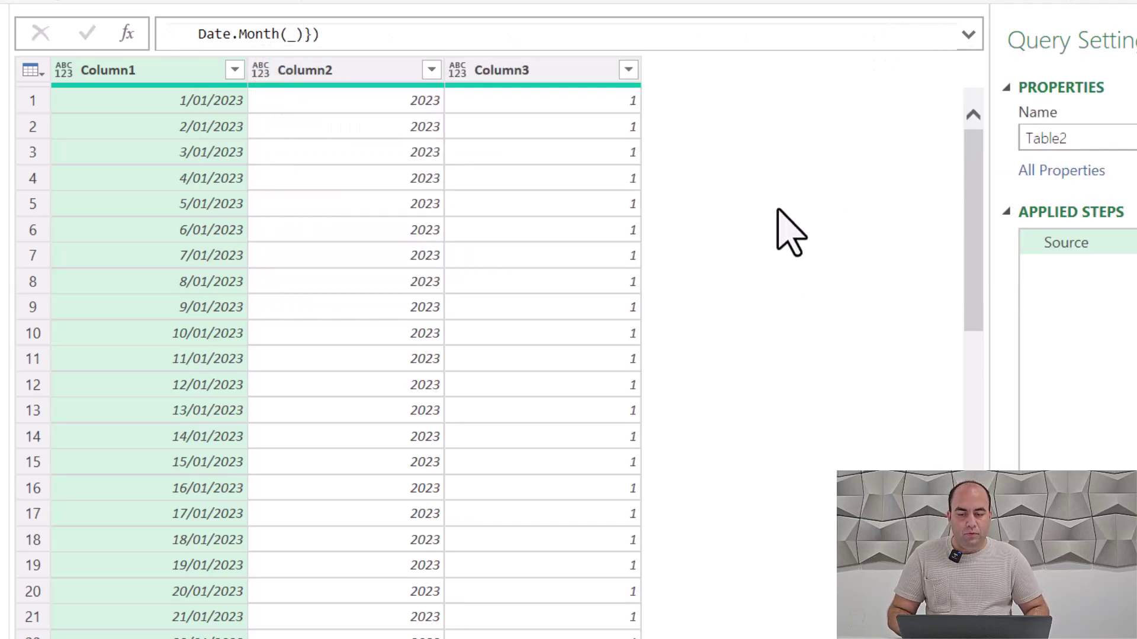
# Step: Extend Date.Month(_) with Date.MonthName(_) so a month-name column appears
pyautogui.click(357, 34)
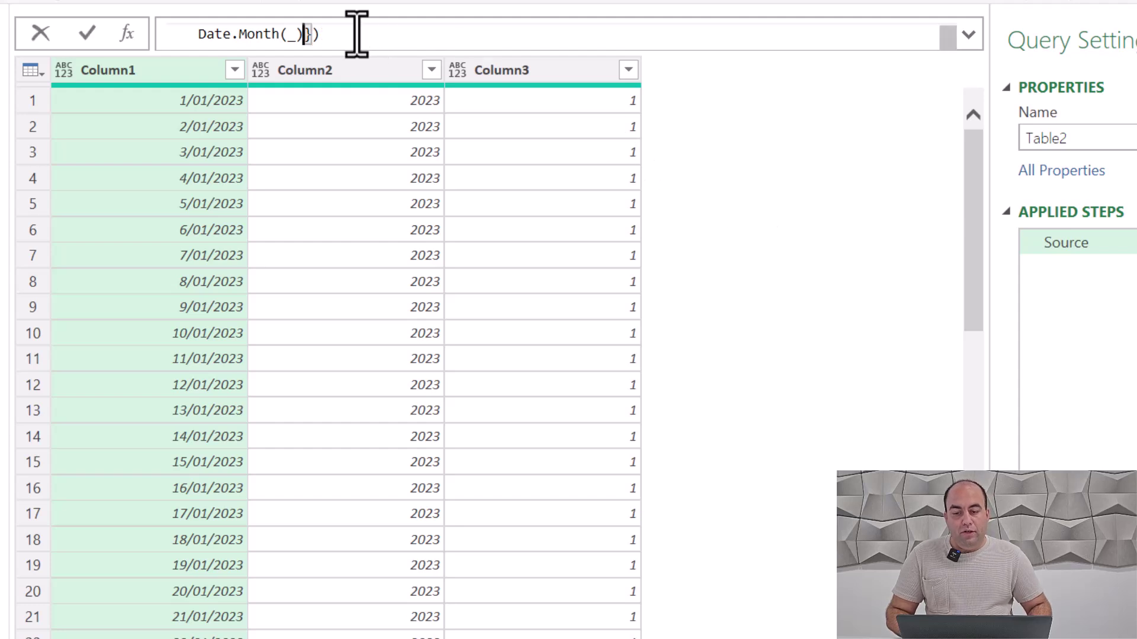
pyautogui.write(',Date')
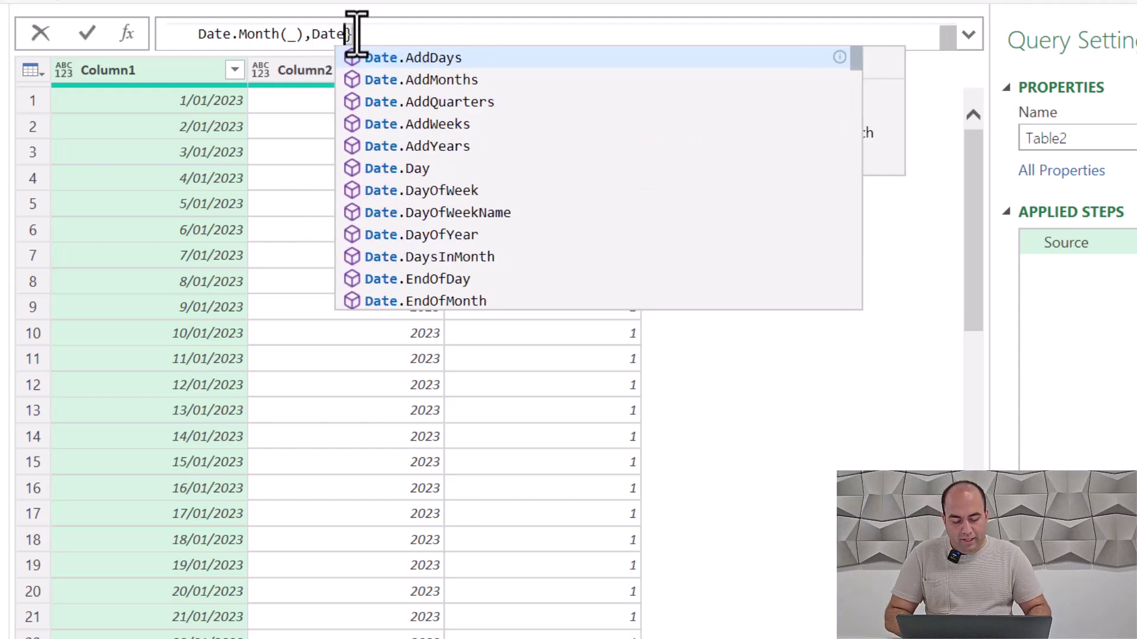
pyautogui.write('.Month(')
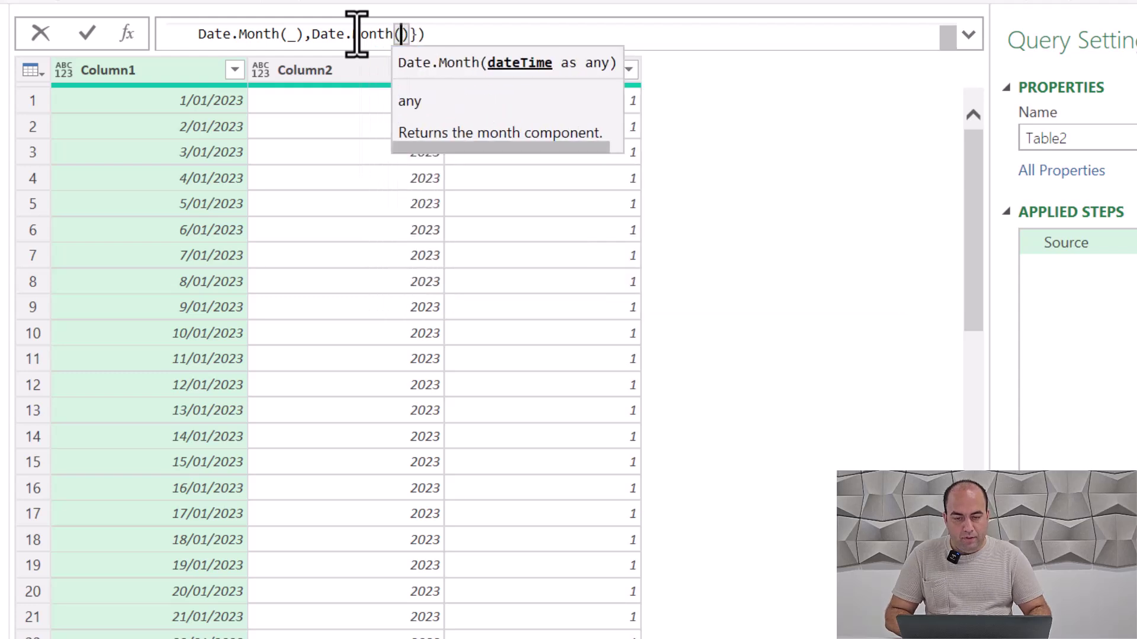
pyautogui.press('BackSpace')
pyautogui.write('Name')
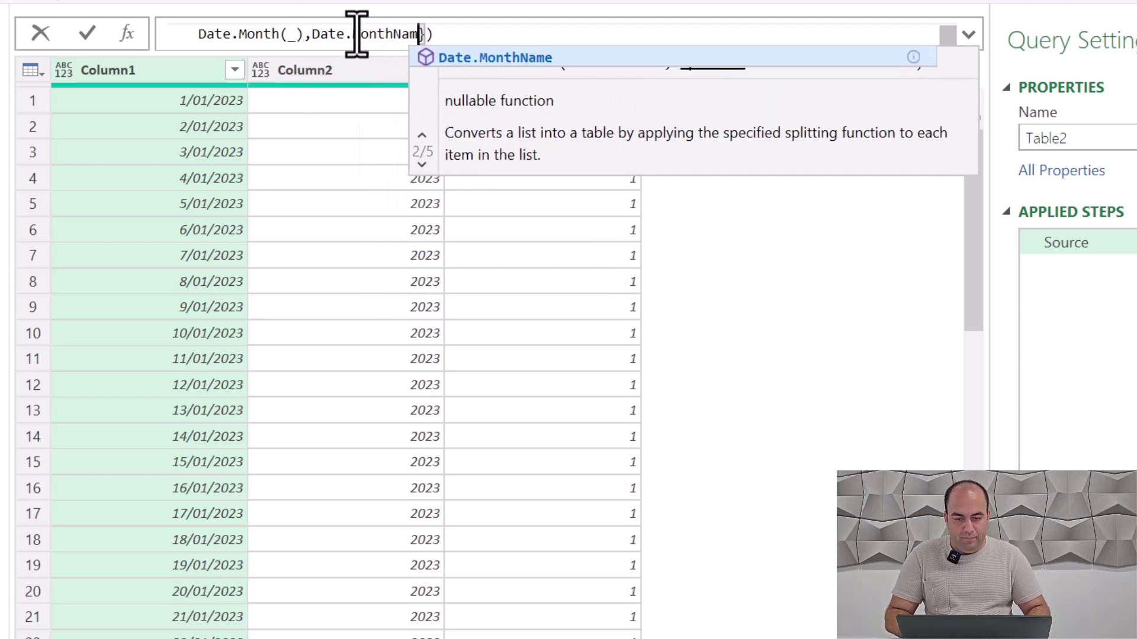
pyautogui.write('(_)')
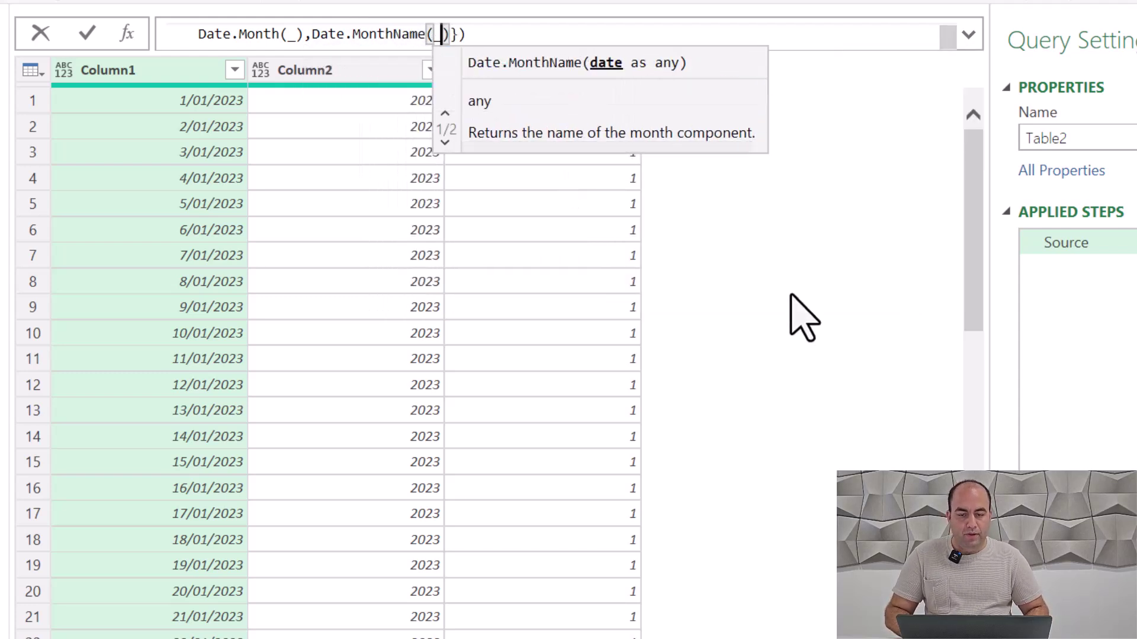
pyautogui.click(759, 284)
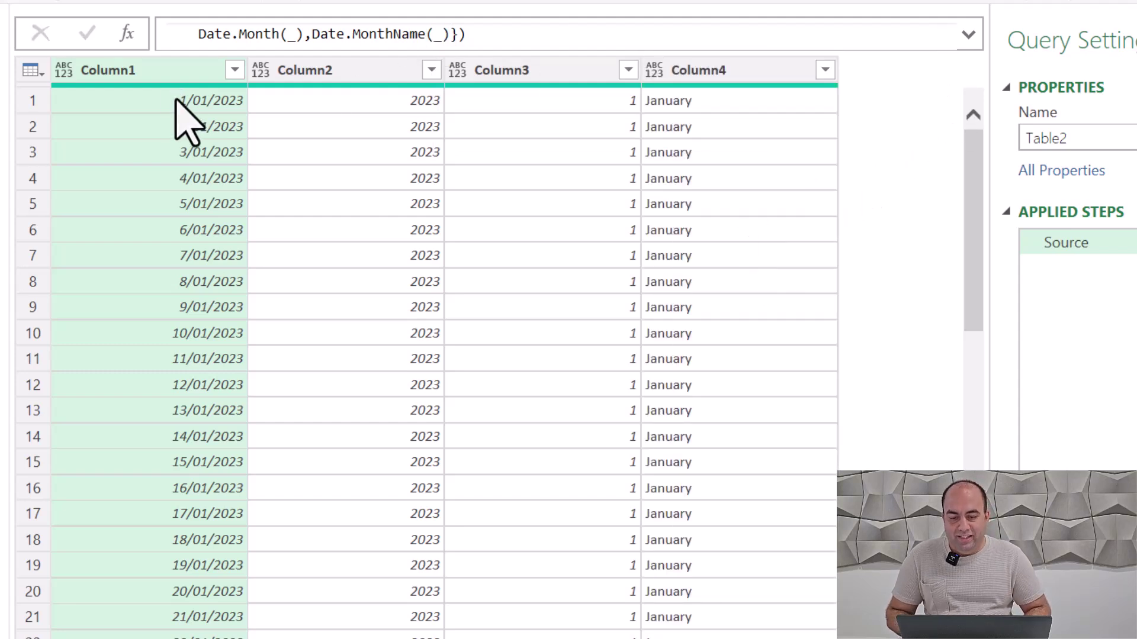
# Step: Add day, Date.WeekOfMonth and Date.DayOfWeek entries to the row list
pyautogui.click(968, 35)
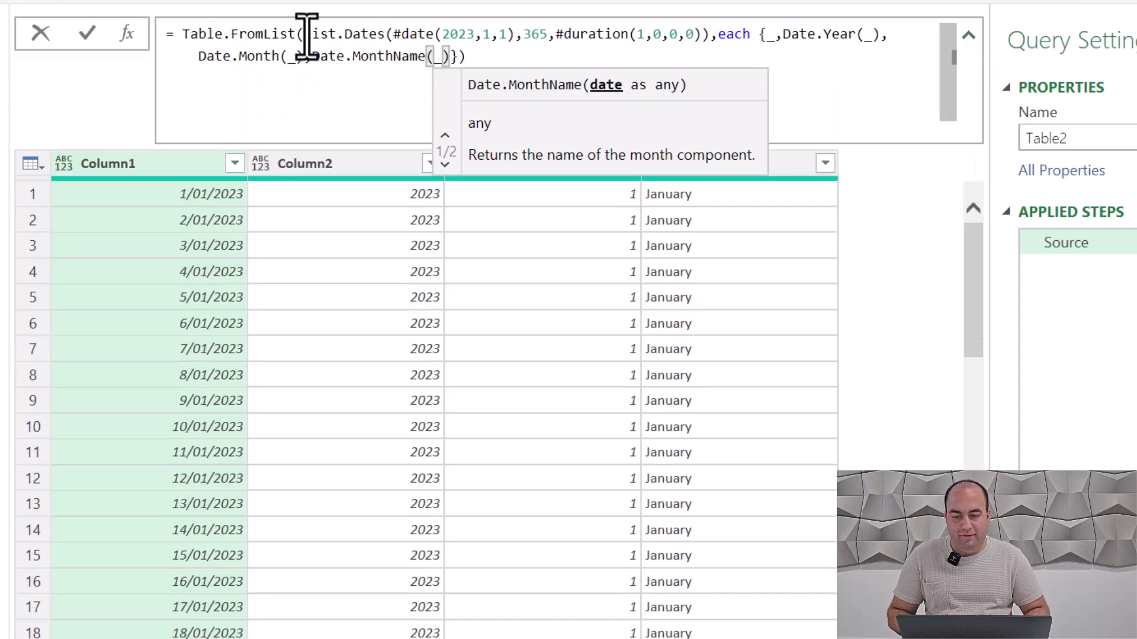
pyautogui.click(315, 58)
pyautogui.doubleClick(317, 60)
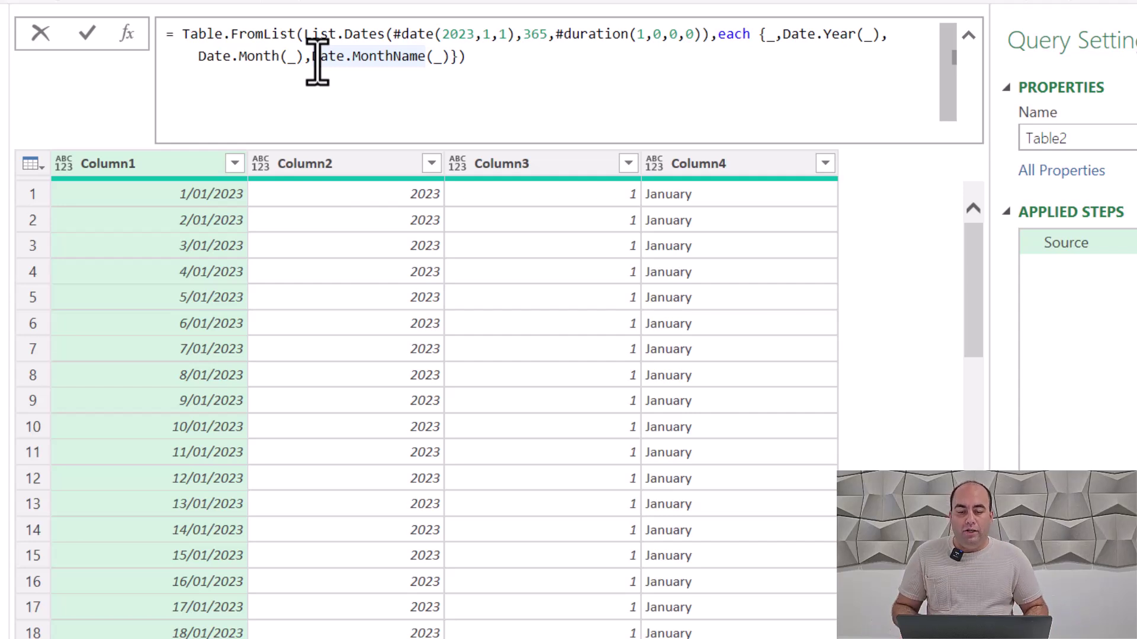
pyautogui.press('End')
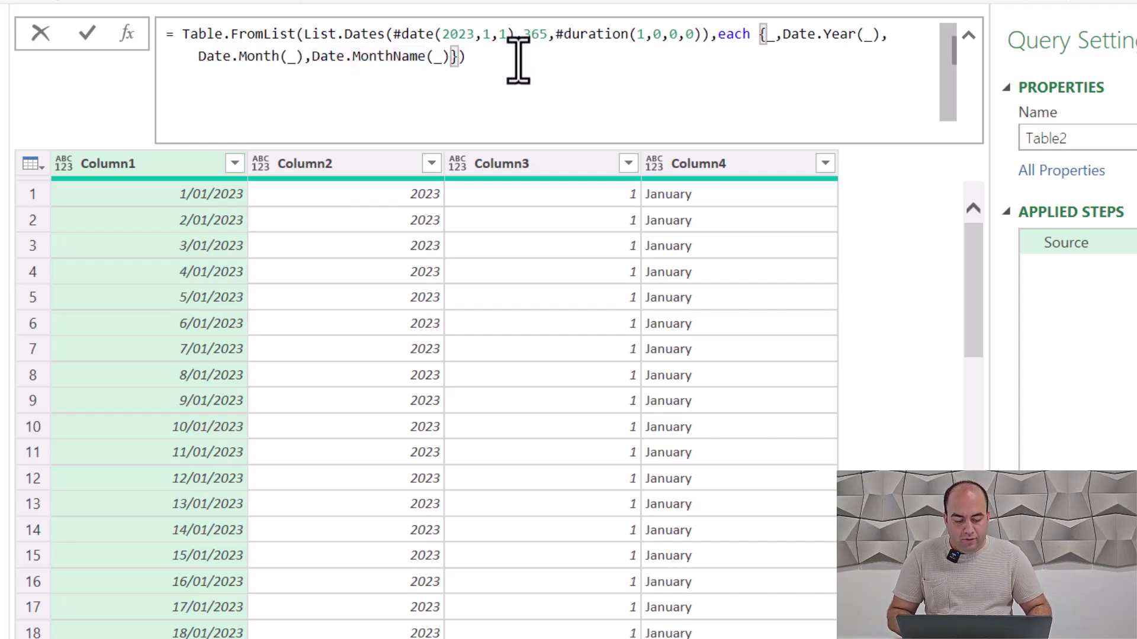
pyautogui.write(',Date.Da')
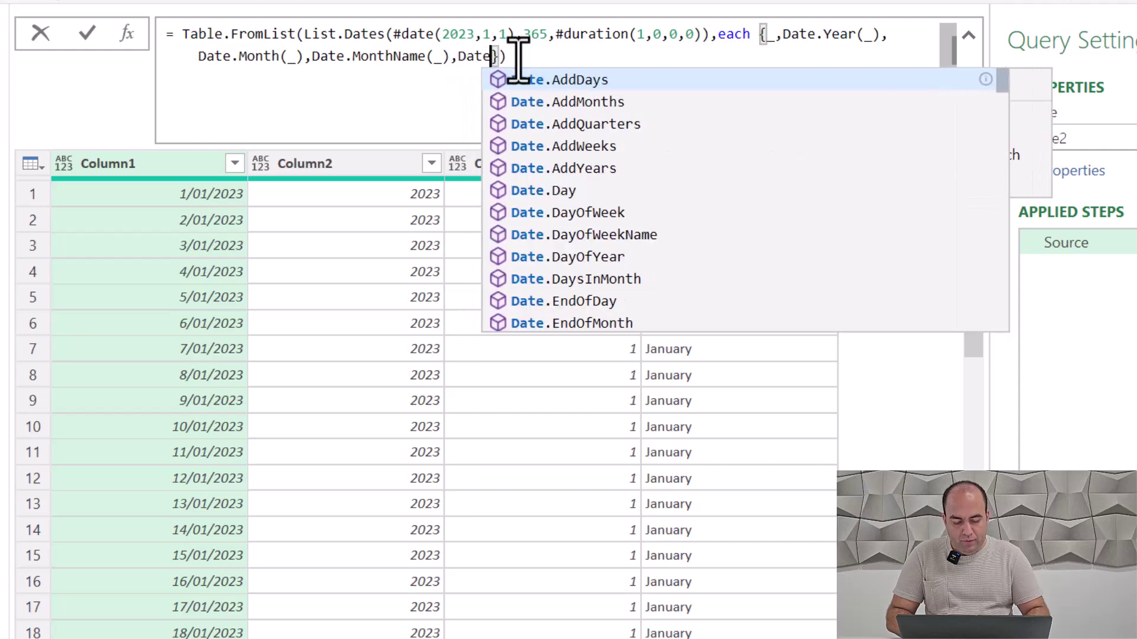
pyautogui.write('y(')
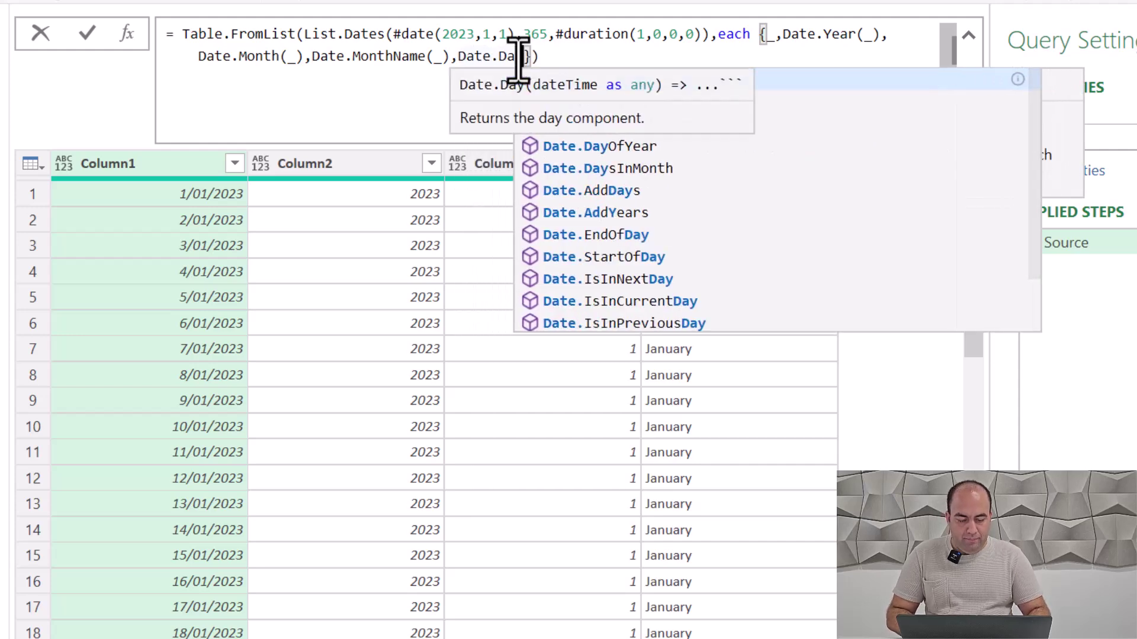
pyautogui.write('_),')
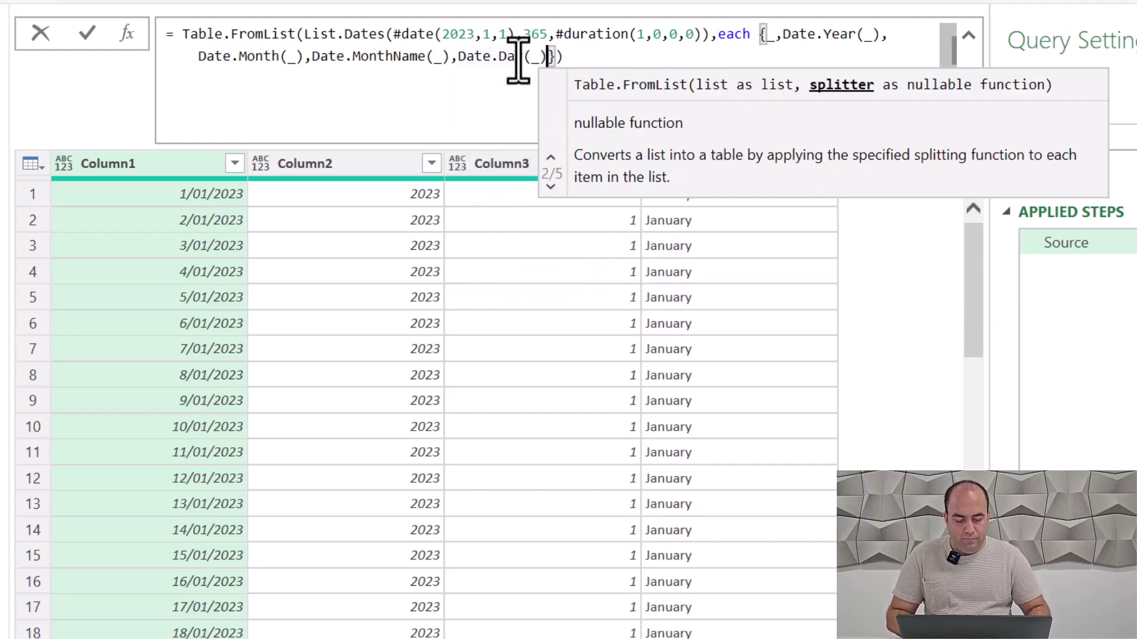
pyautogui.write('Date.')
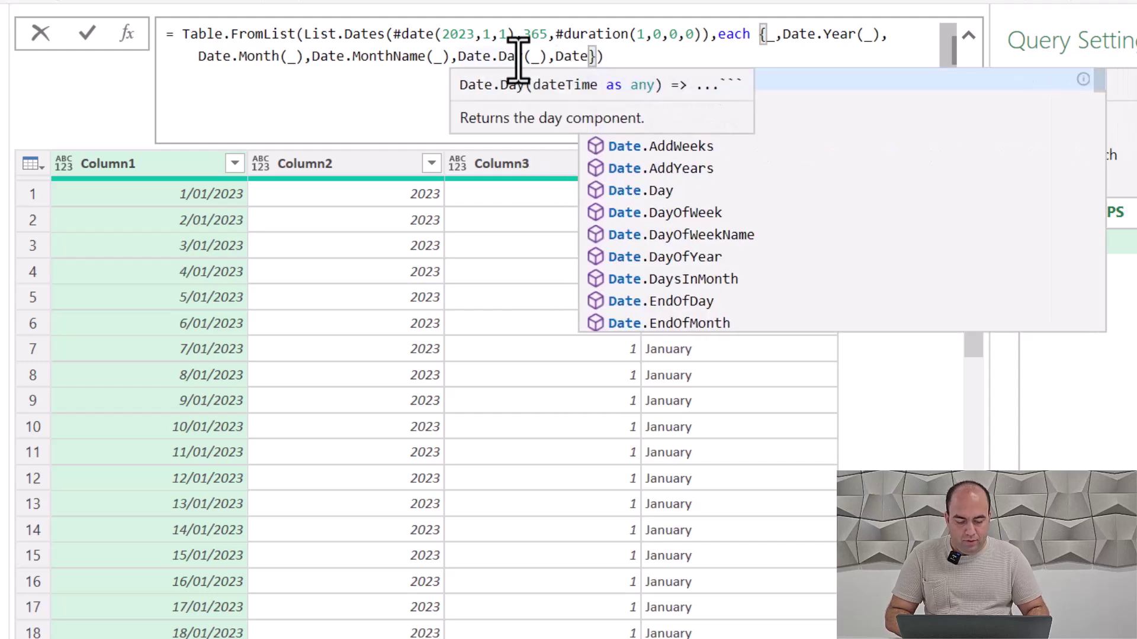
pyautogui.write('Wee')
pyautogui.press('Tab')
pyautogui.write('(')
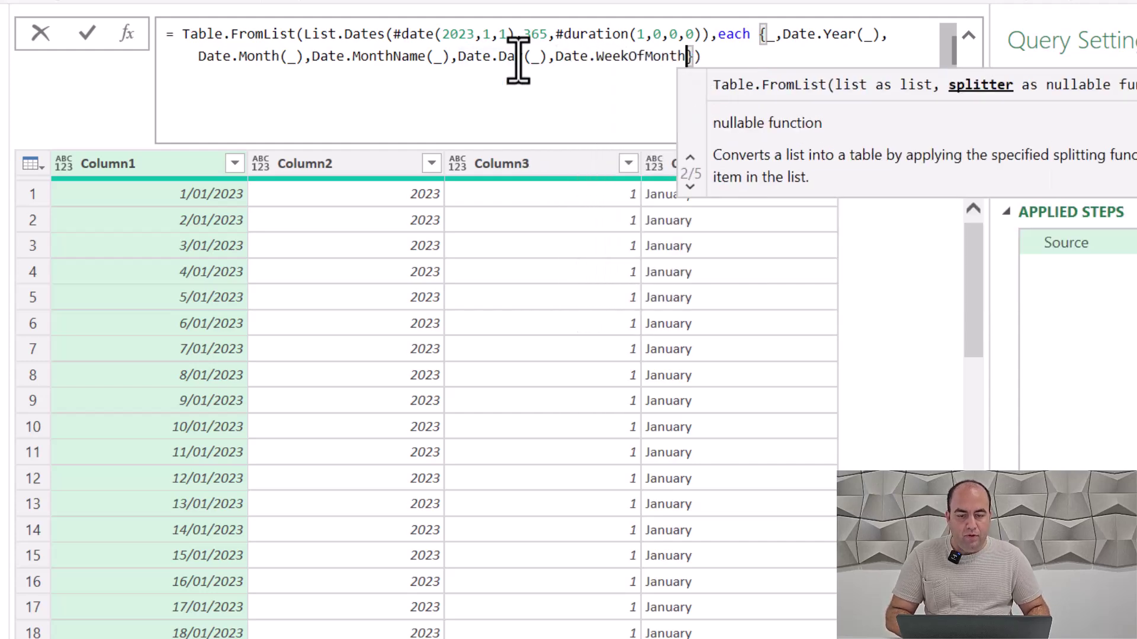
pyautogui.write('_')
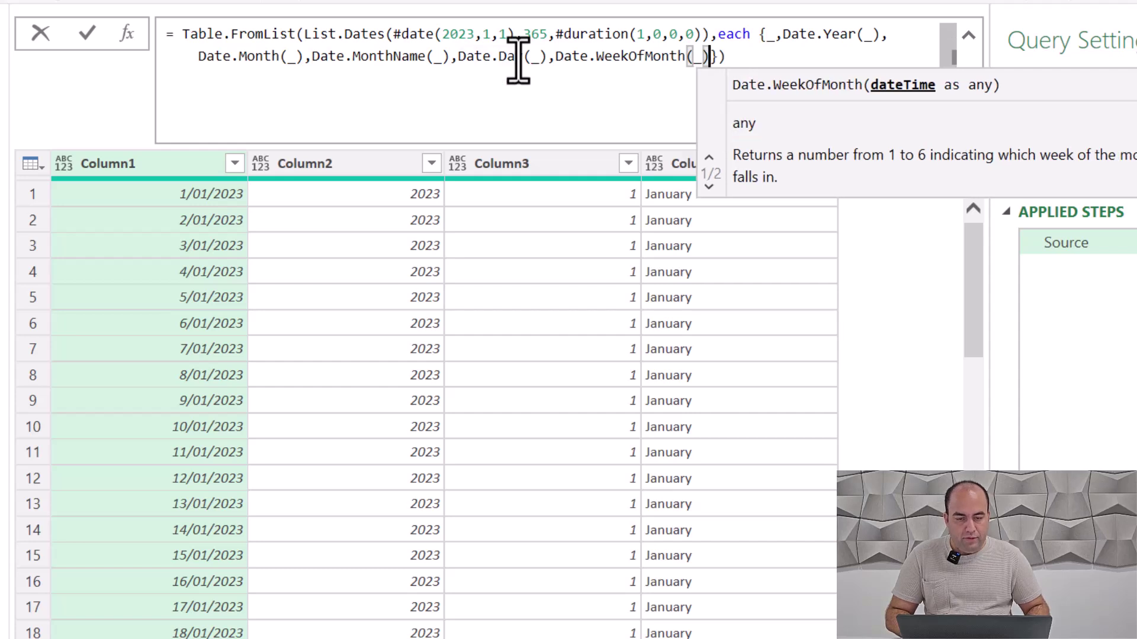
pyautogui.write('),Date')
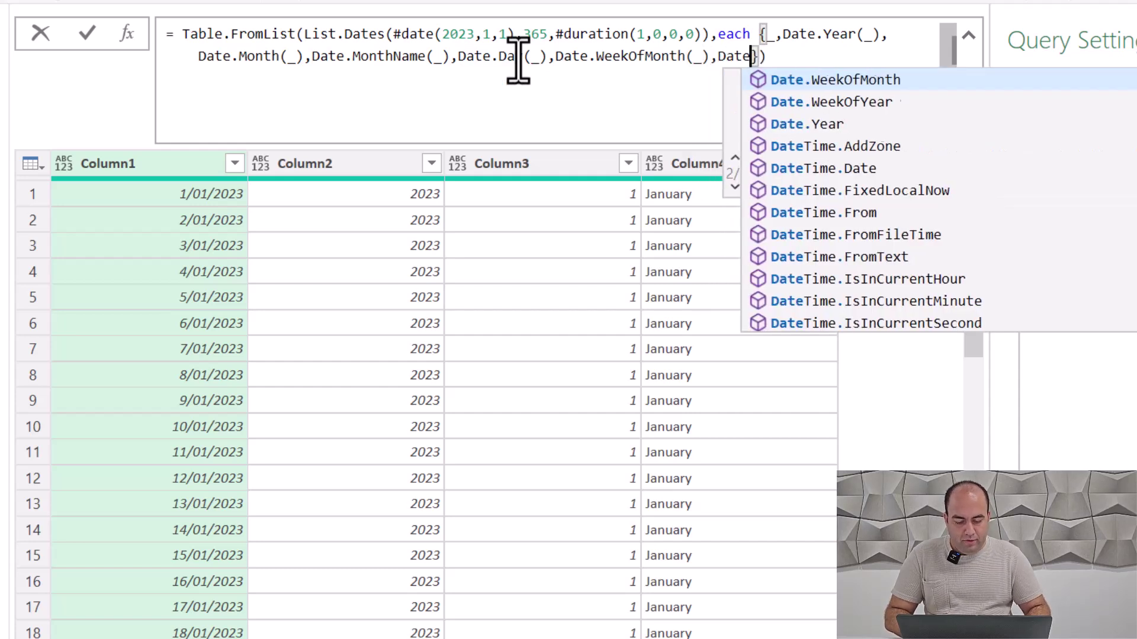
pyautogui.write('.day')
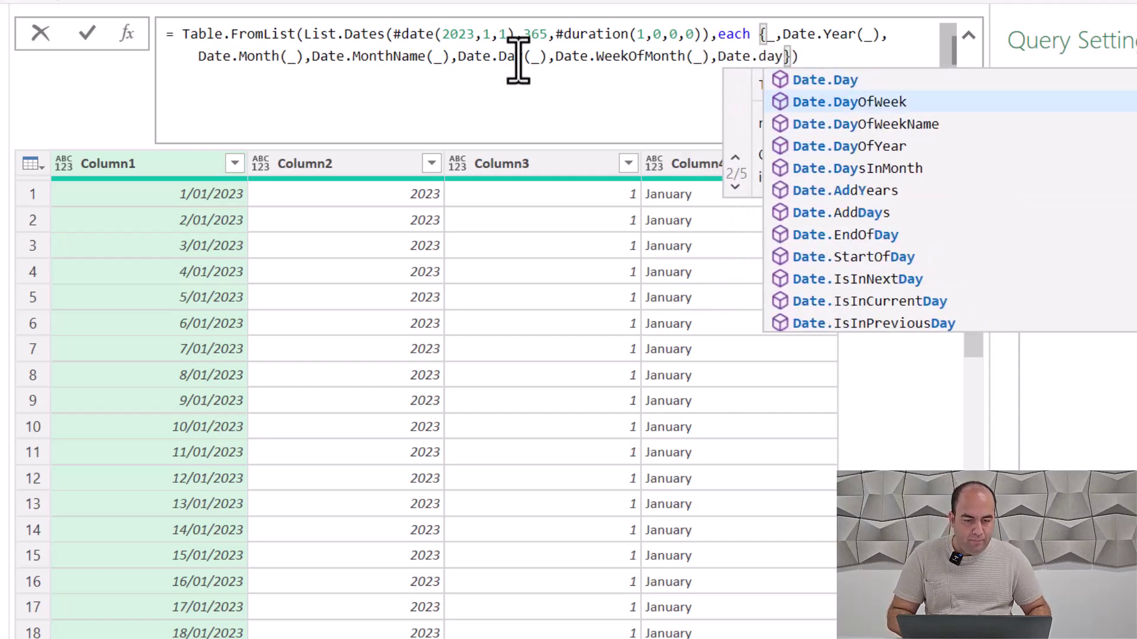
pyautogui.press('Down')
pyautogui.press('Tab')
pyautogui.write('(')
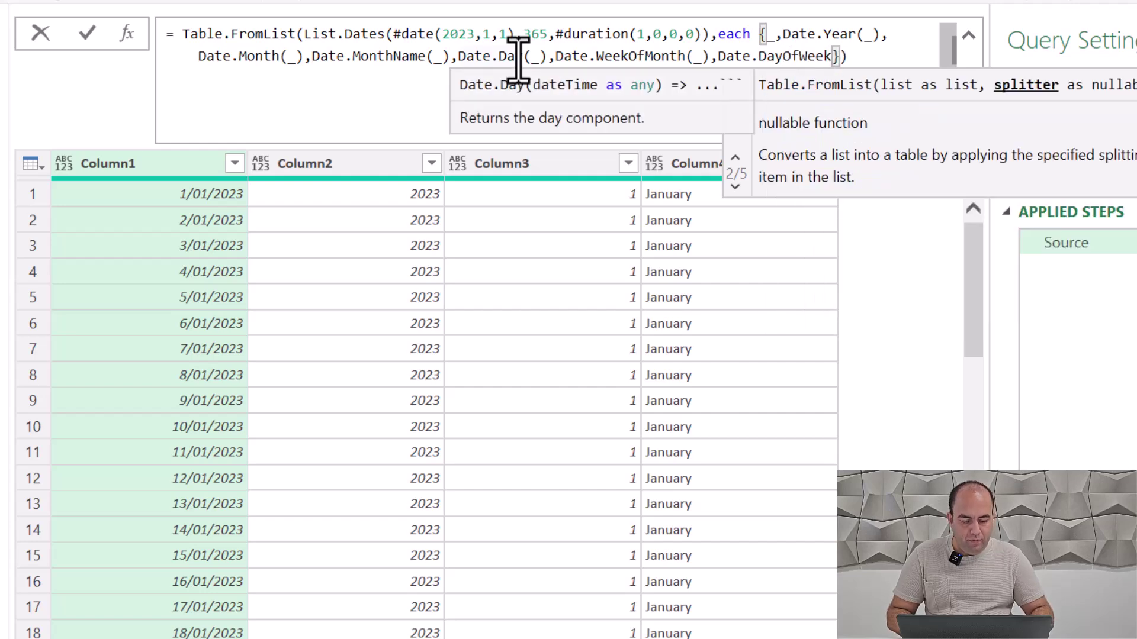
pyautogui.write('_),')
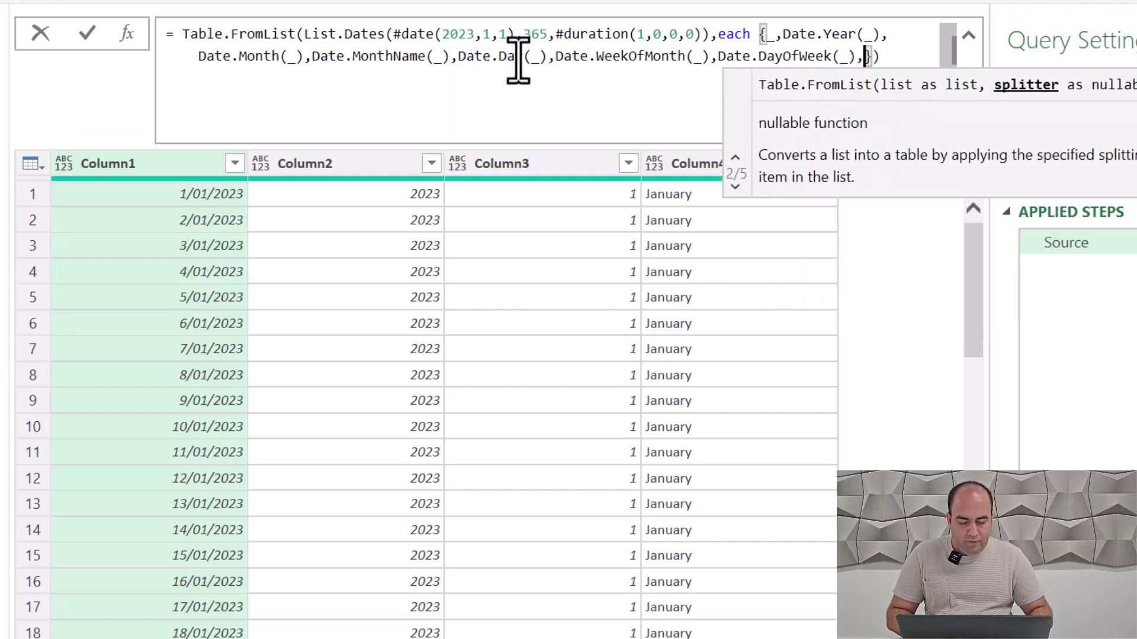
pyautogui.write('d')
# Step: Add a Date.EndOfMonth entry for the month-end column
pyautogui.press('BackSpace')
pyautogui.write('Date')
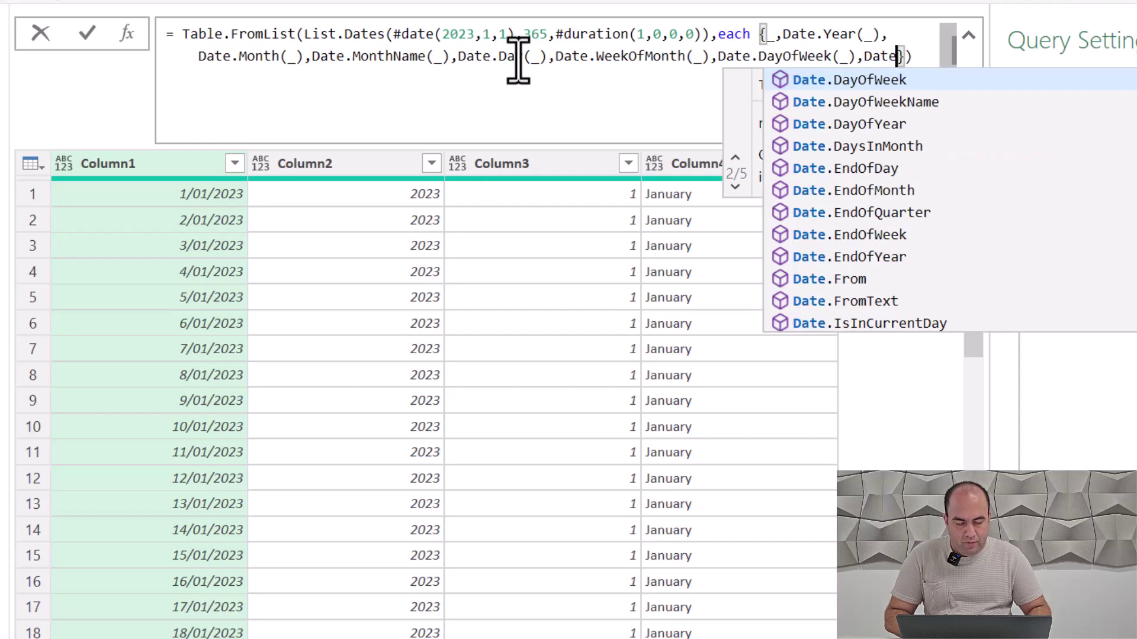
pyautogui.write('.')
pyautogui.press('Down')
pyautogui.press('Down')
pyautogui.press('Down')
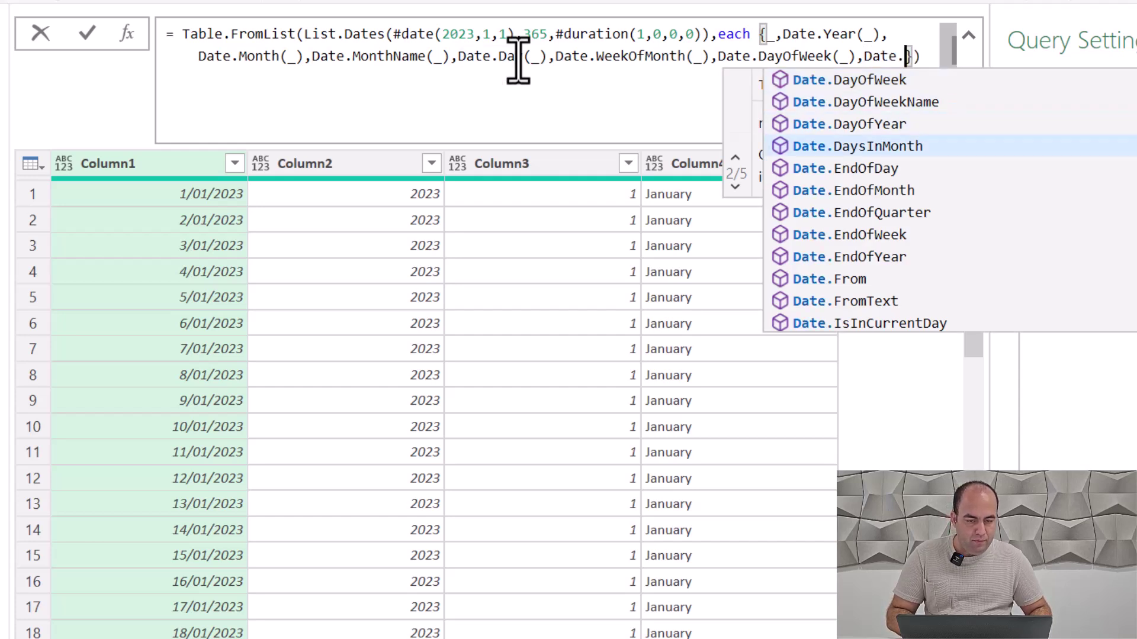
pyautogui.press('Down')
pyautogui.press('Down')
pyautogui.press('Up')
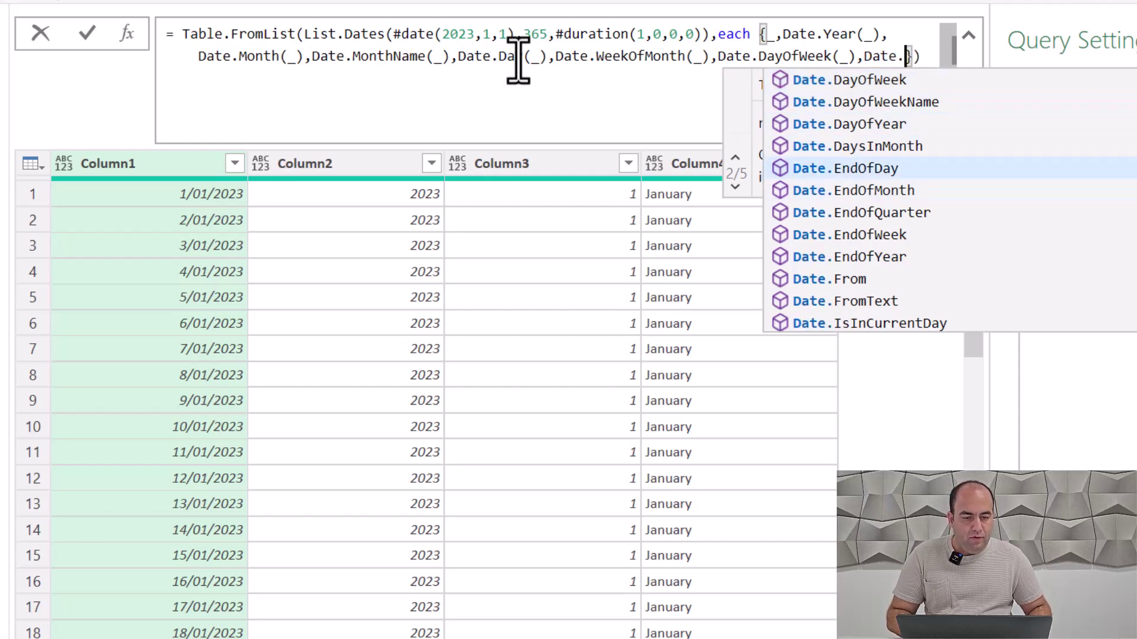
pyautogui.press('Tab')
pyautogui.press('BackSpace')
pyautogui.press('BackSpace')
pyautogui.press('BackSpace')
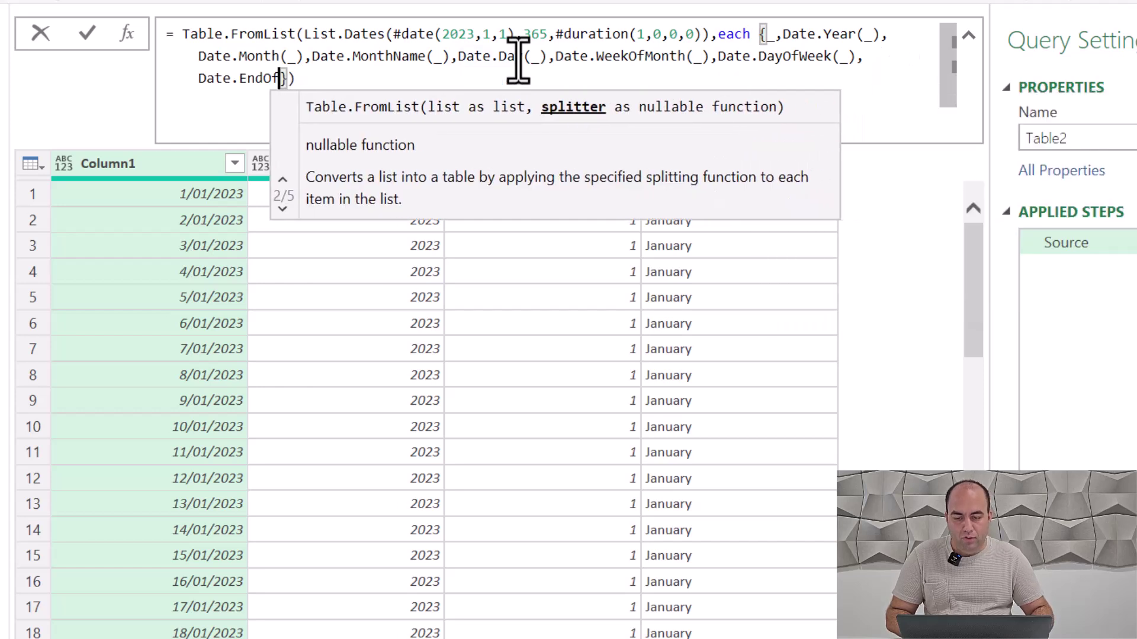
pyautogui.write('Month')
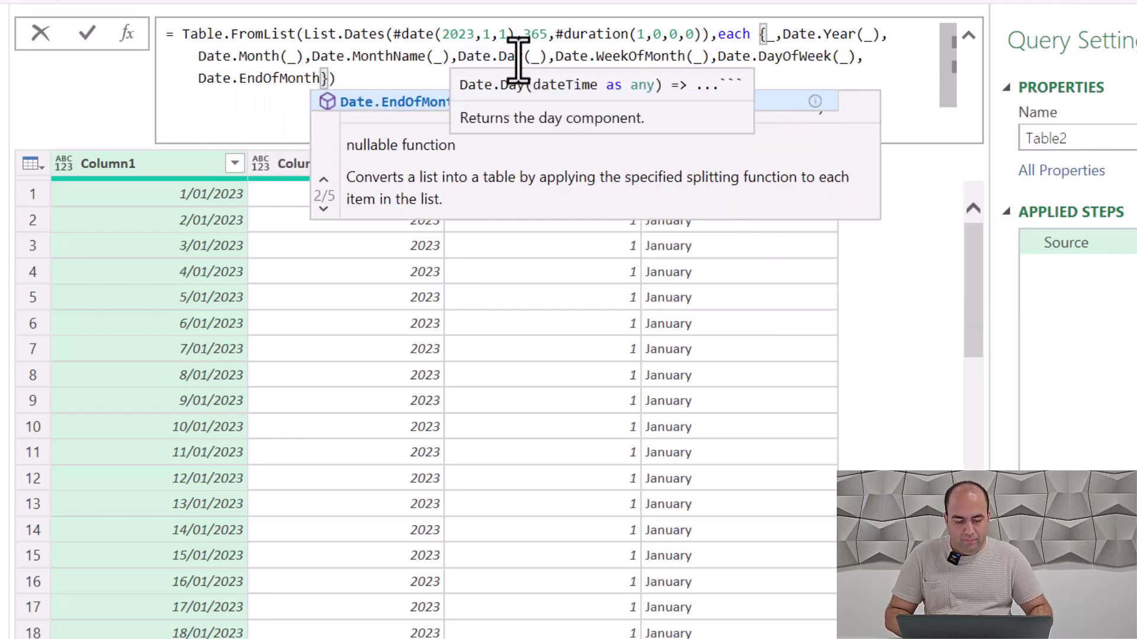
pyautogui.write('(_),D')
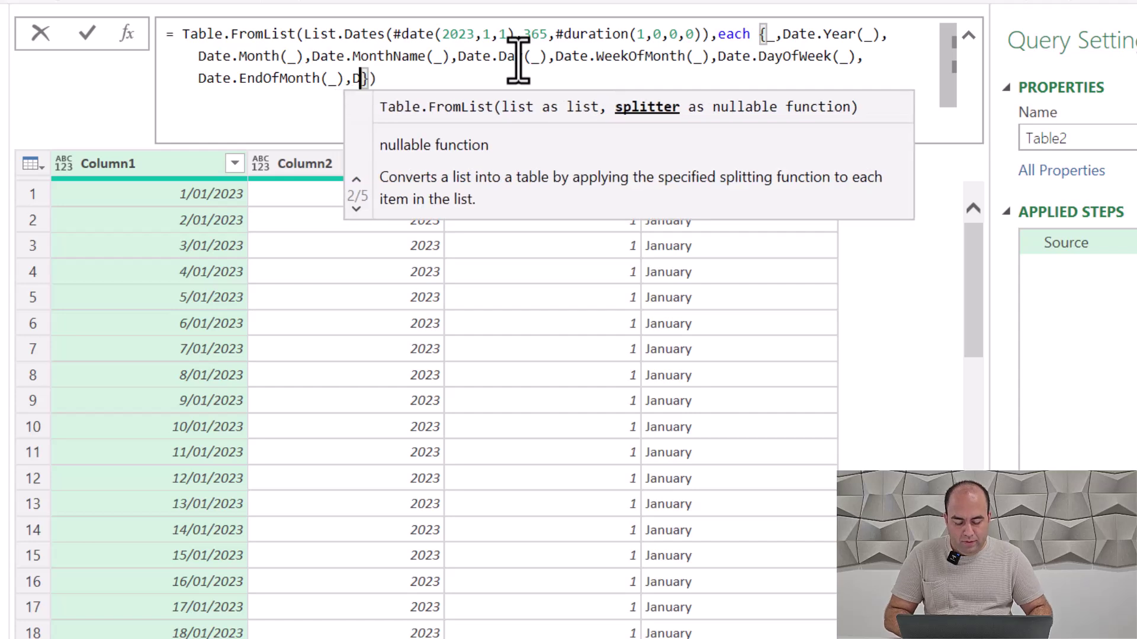
pyautogui.write('ate.E')
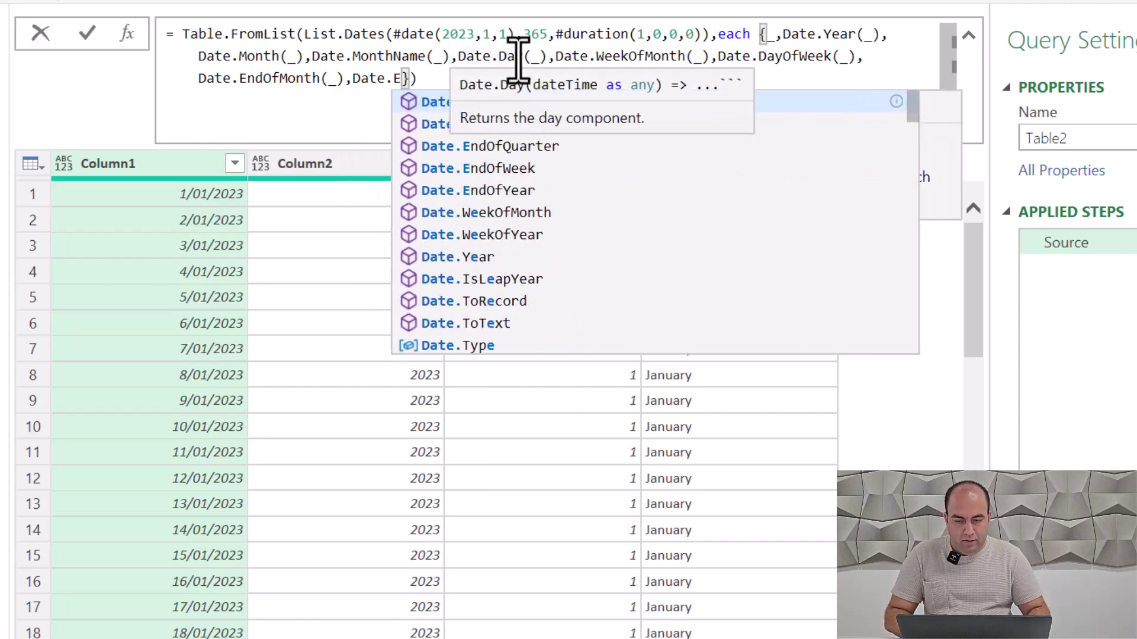
# Step: Add Date.QuarterOfYear as the ninth column and commit the formula
pyautogui.press('BackSpace')
pyautogui.press('Down')
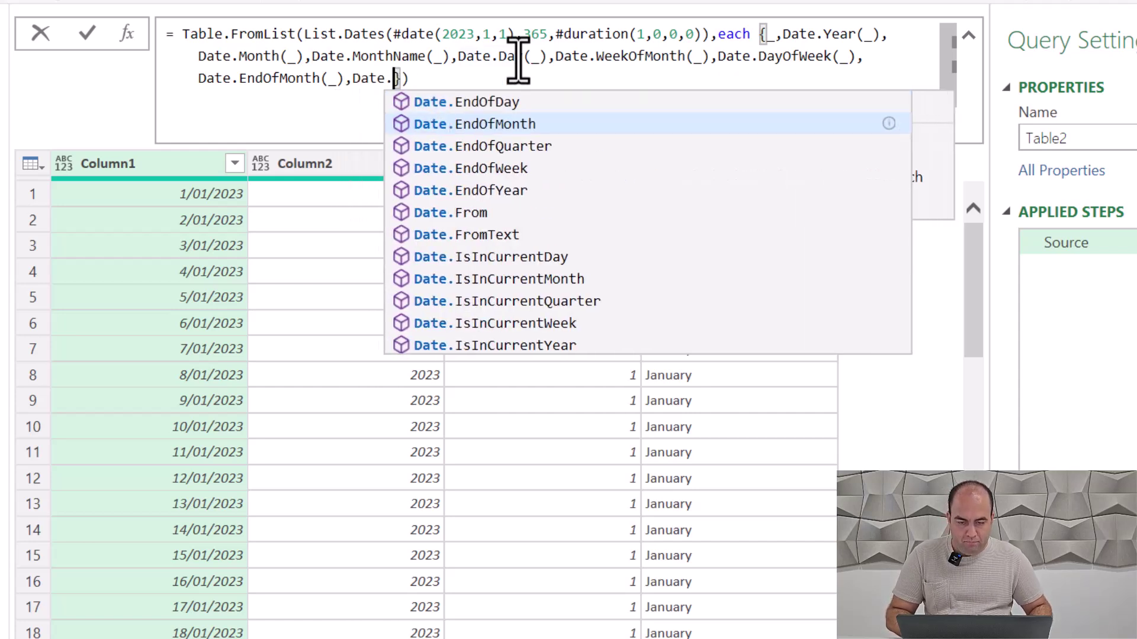
pyautogui.press('Down')
pyautogui.press('Down')
pyautogui.press('Down')
pyautogui.press('Down')
pyautogui.press('Down')
pyautogui.press('Down')
pyautogui.press('Down')
pyautogui.press('Down')
pyautogui.press('Down')
pyautogui.press('Down')
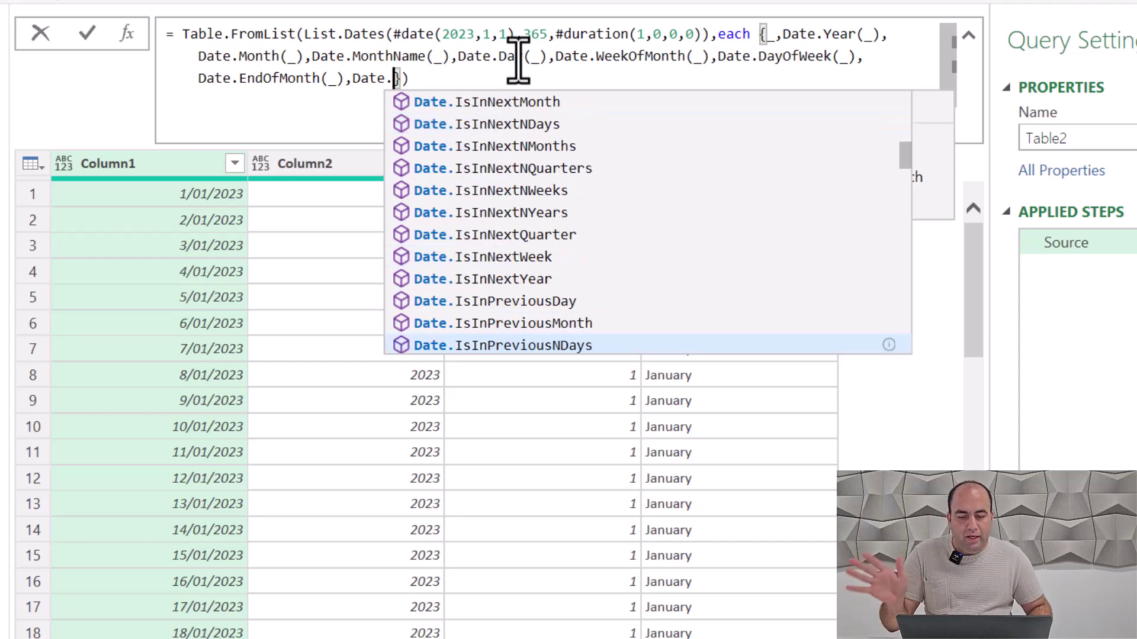
pyautogui.press('Up')
pyautogui.press('Down')
pyautogui.press('Down')
pyautogui.press('Down')
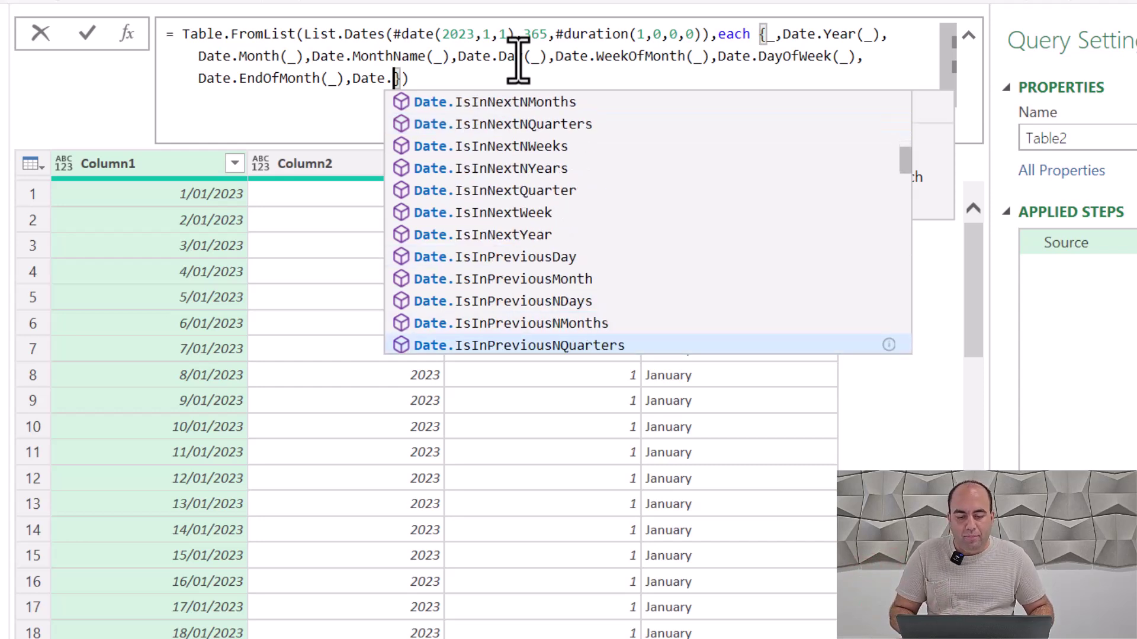
pyautogui.press('Down')
pyautogui.press('Down')
pyautogui.press('Down')
pyautogui.press('Down')
pyautogui.press('Down')
pyautogui.press('Down')
pyautogui.press('Up')
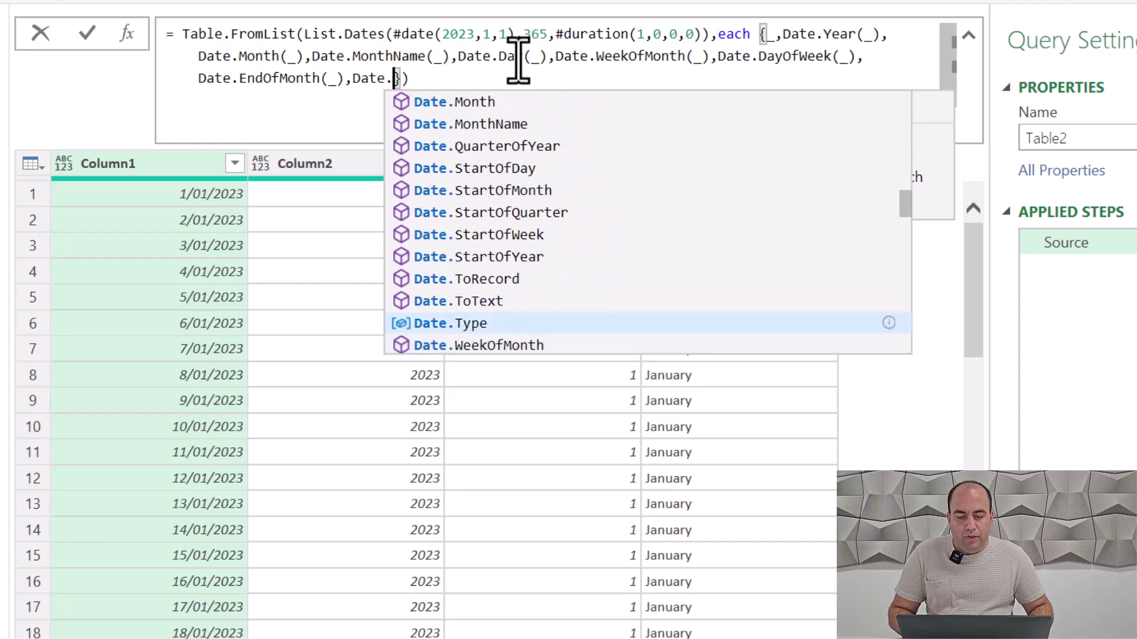
pyautogui.press('Up')
pyautogui.press('Up')
pyautogui.press('Up')
pyautogui.press('Up')
pyautogui.press('Down')
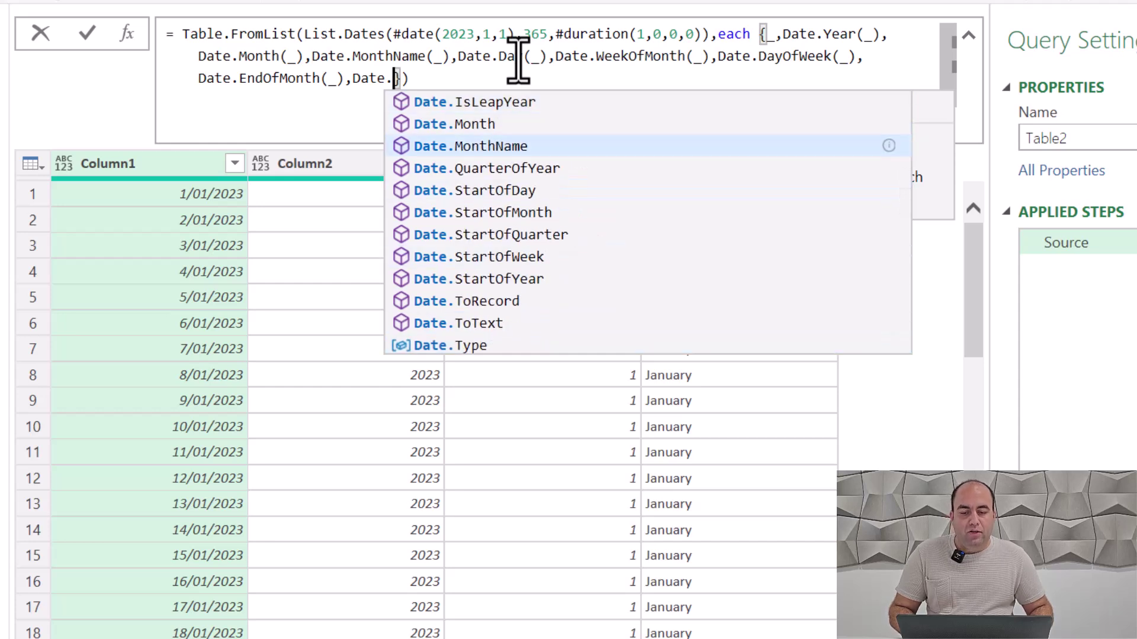
pyautogui.press('Down')
pyautogui.write('Qua')
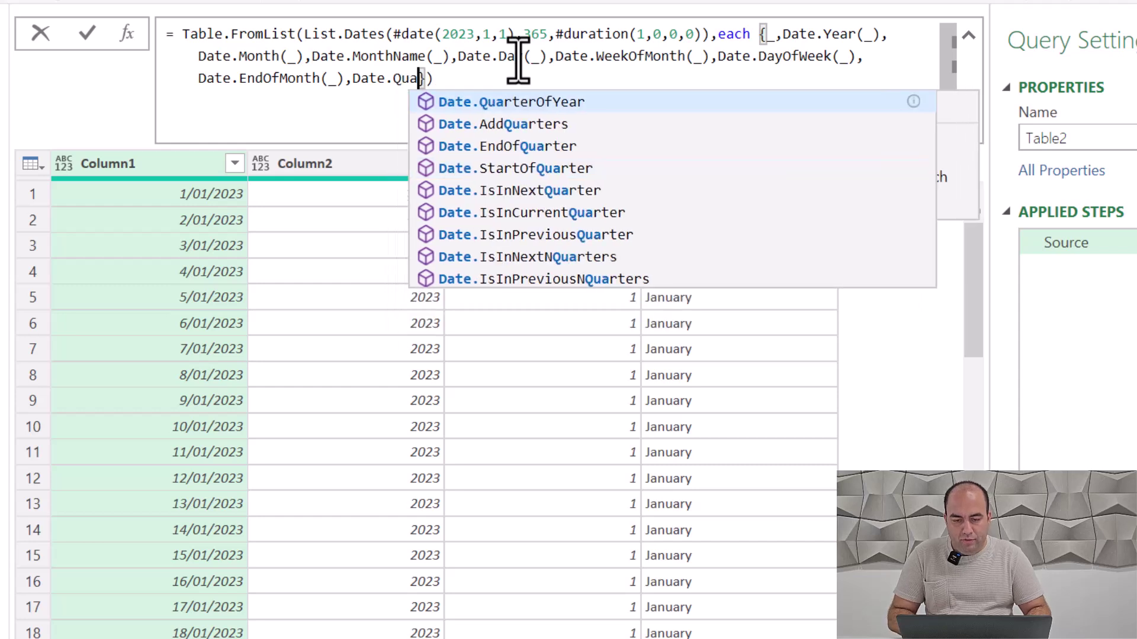
pyautogui.press('Tab')
pyautogui.write('(_)')
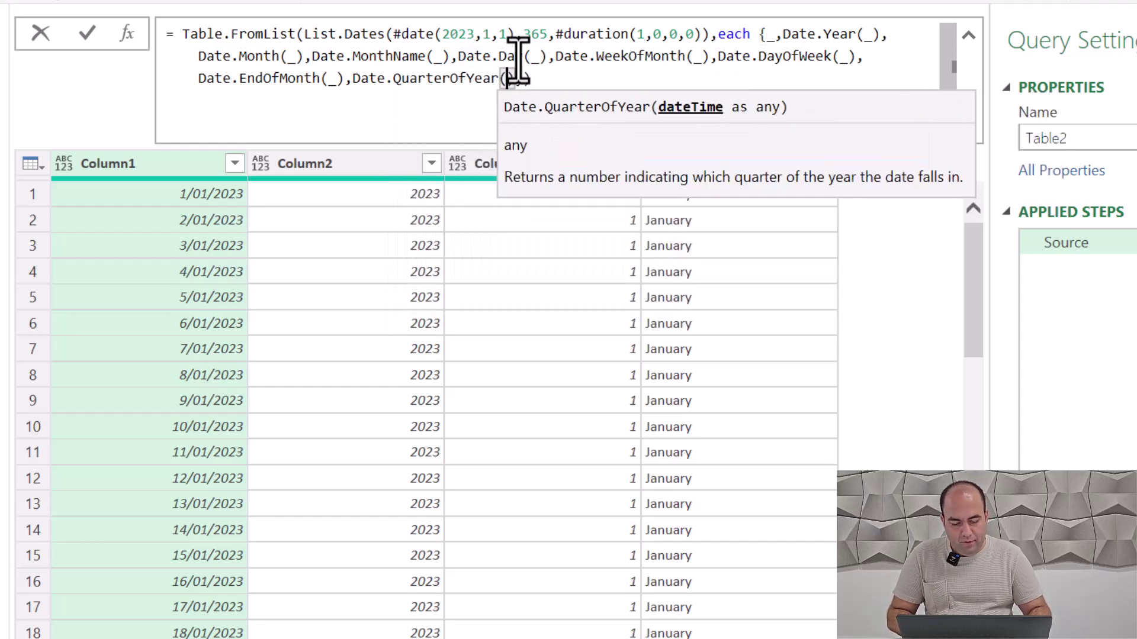
pyautogui.press('Return')
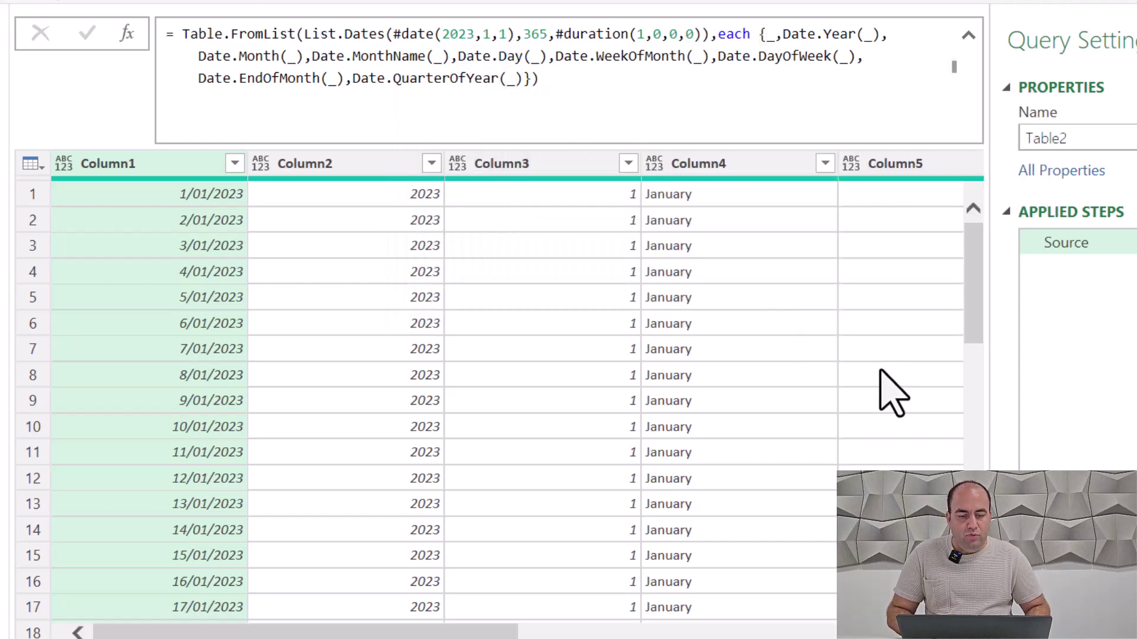
pyautogui.moveTo(478, 633); pyautogui.dragTo(871, 633)
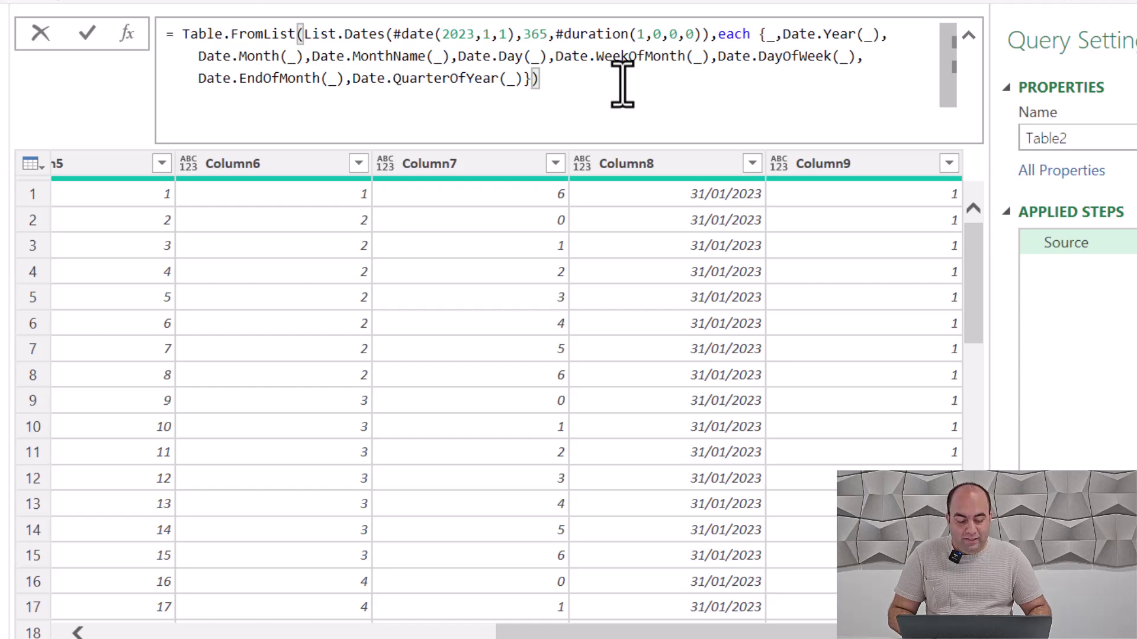
pyautogui.write(',')
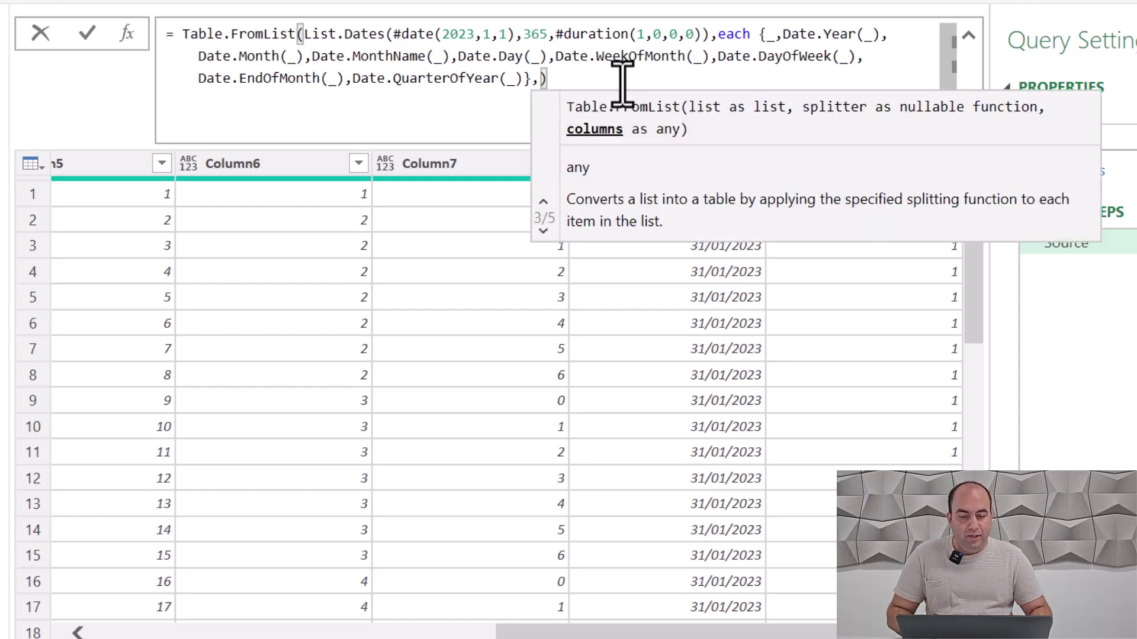
pyautogui.write('{"')
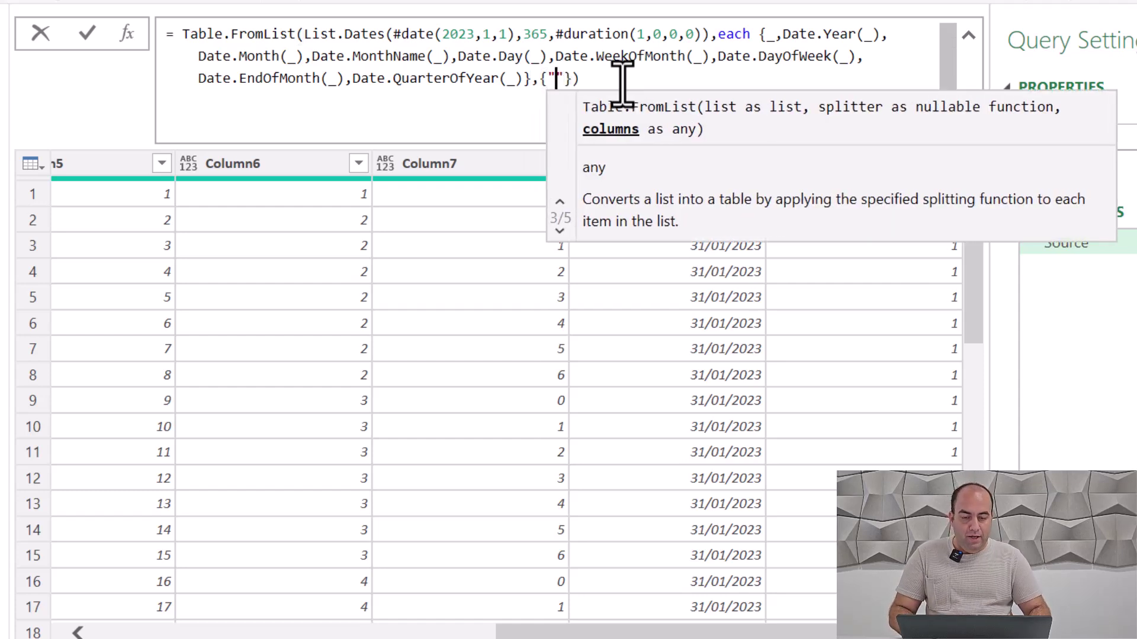
pyautogui.write('Date"')
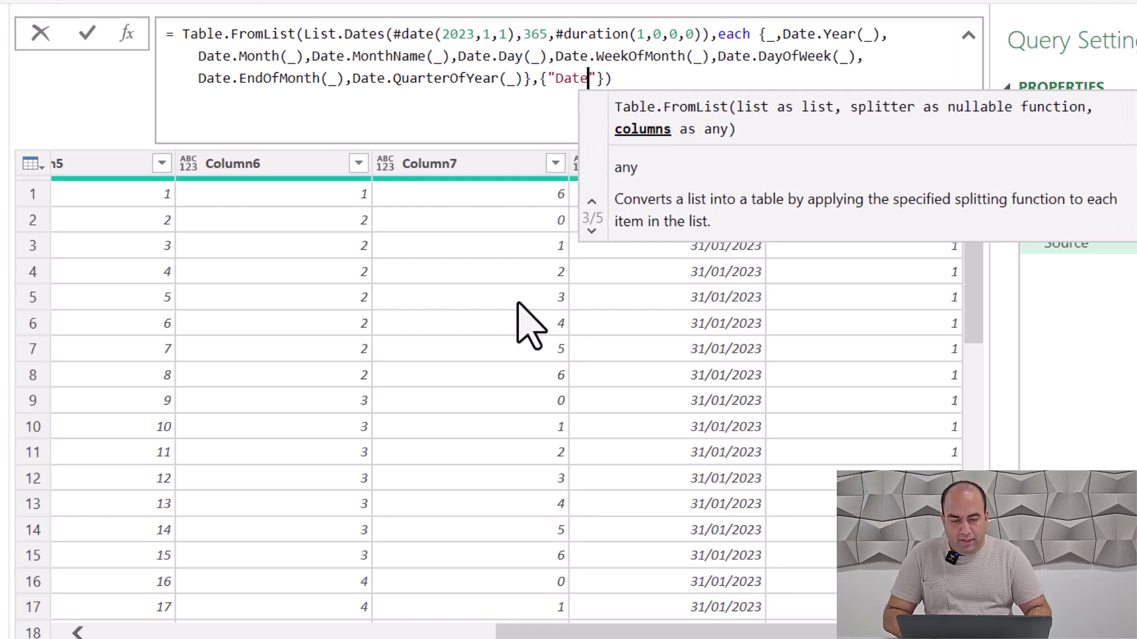
pyautogui.write(',"Year')
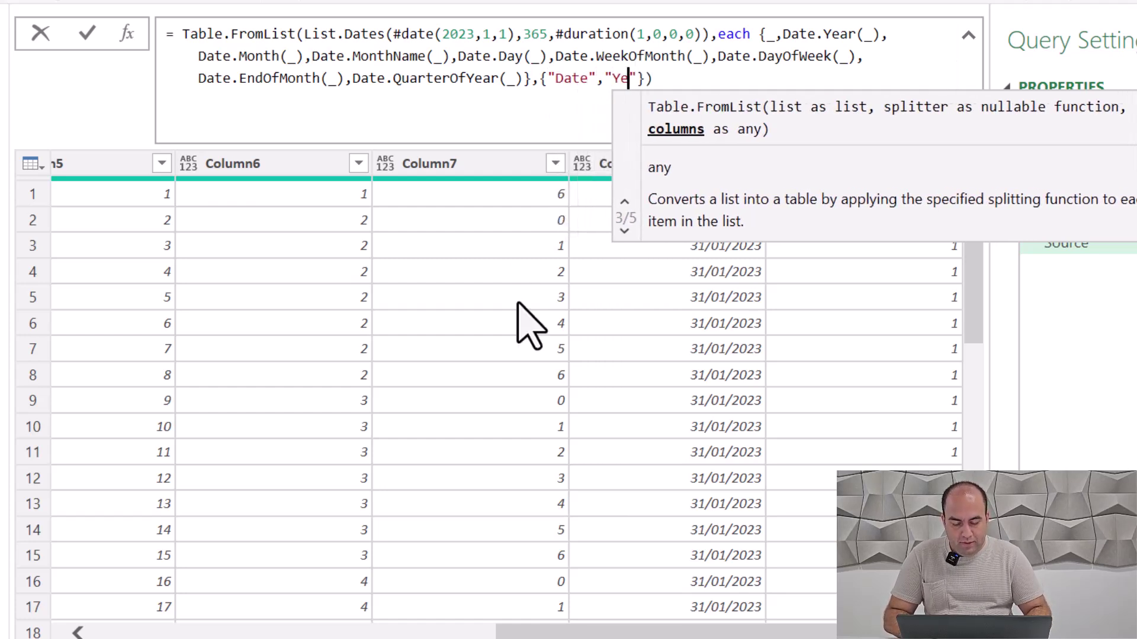
pyautogui.write('",')
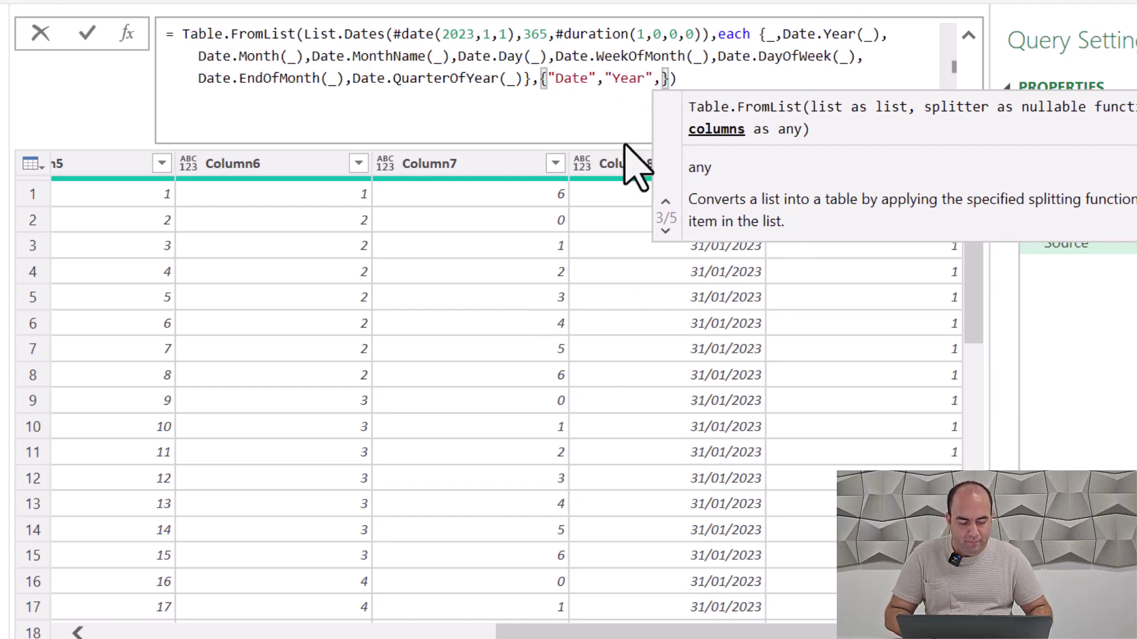
pyautogui.write('"month"')
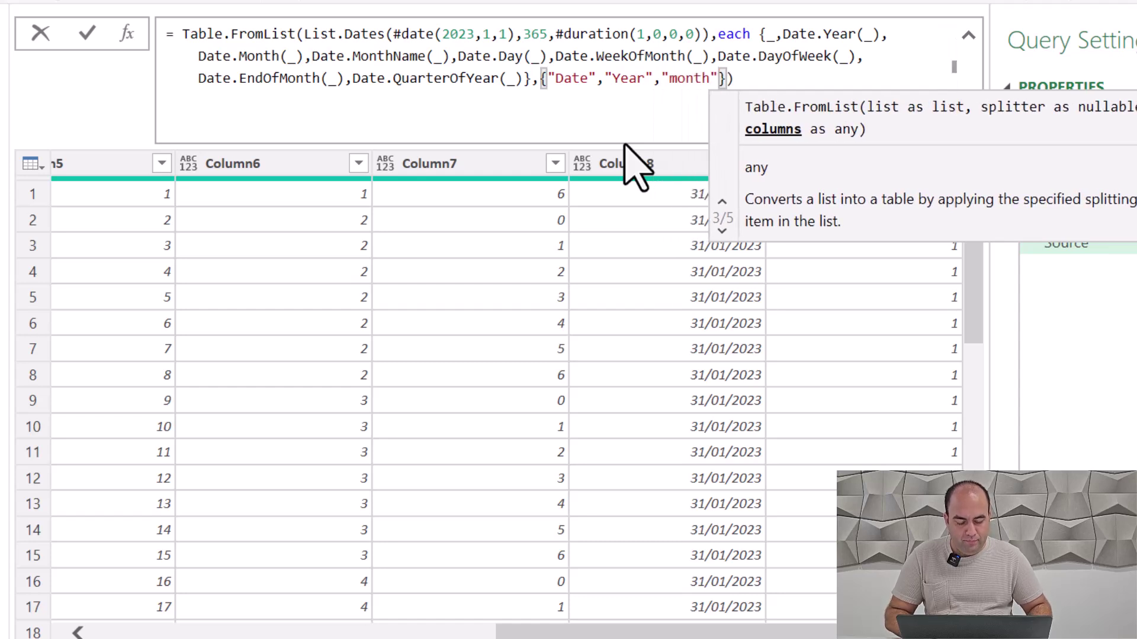
pyautogui.write(',"Mo')
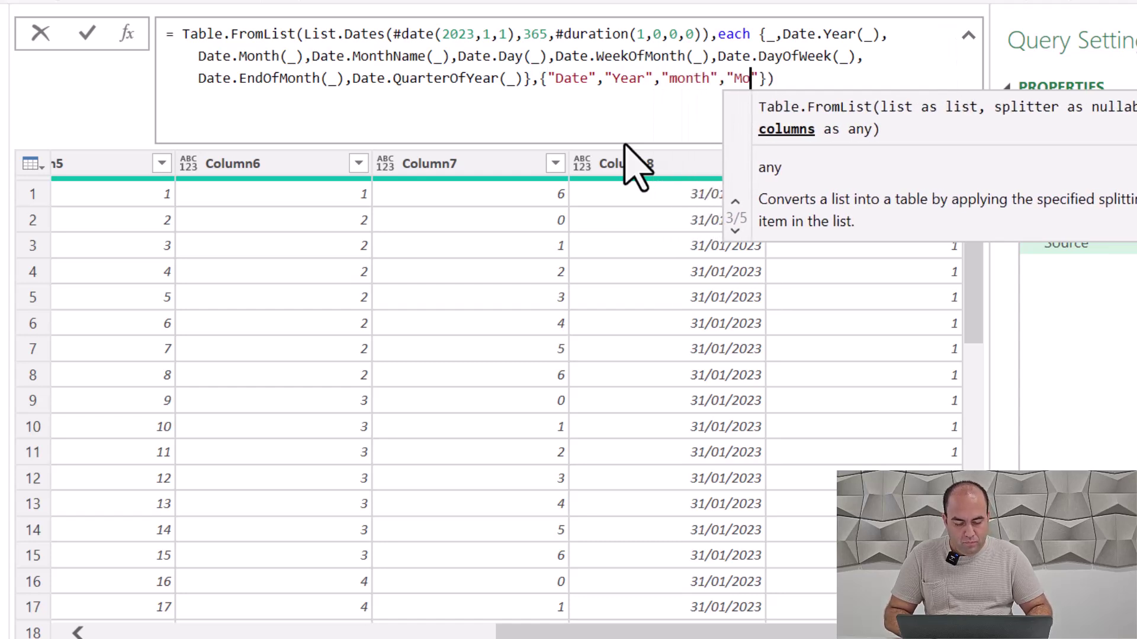
pyautogui.write('Name",')
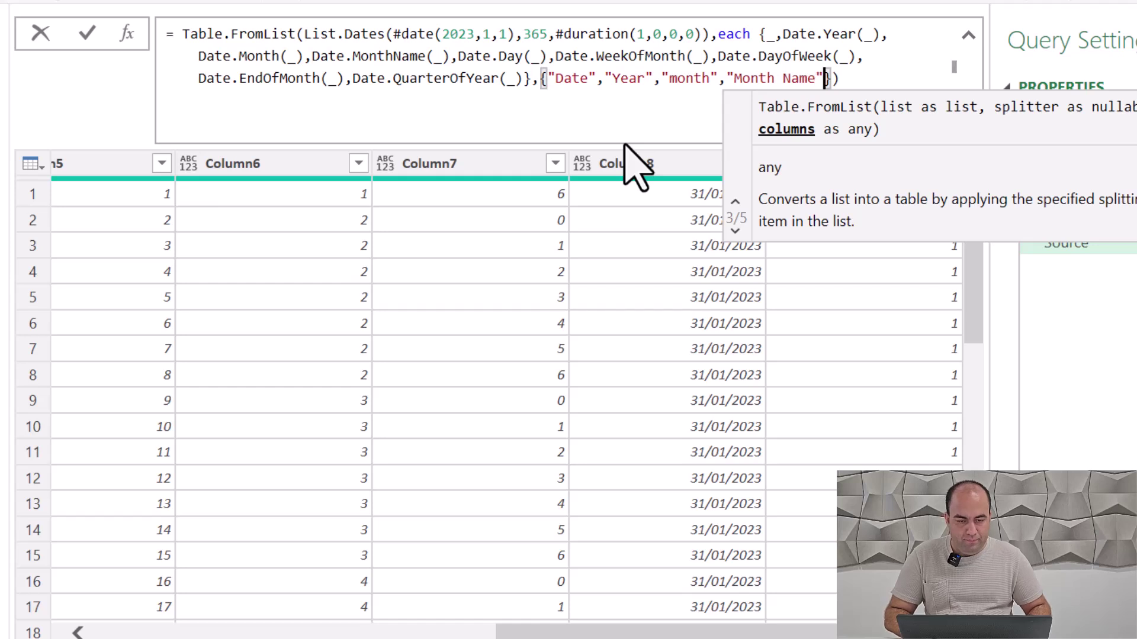
pyautogui.write('"Year",')
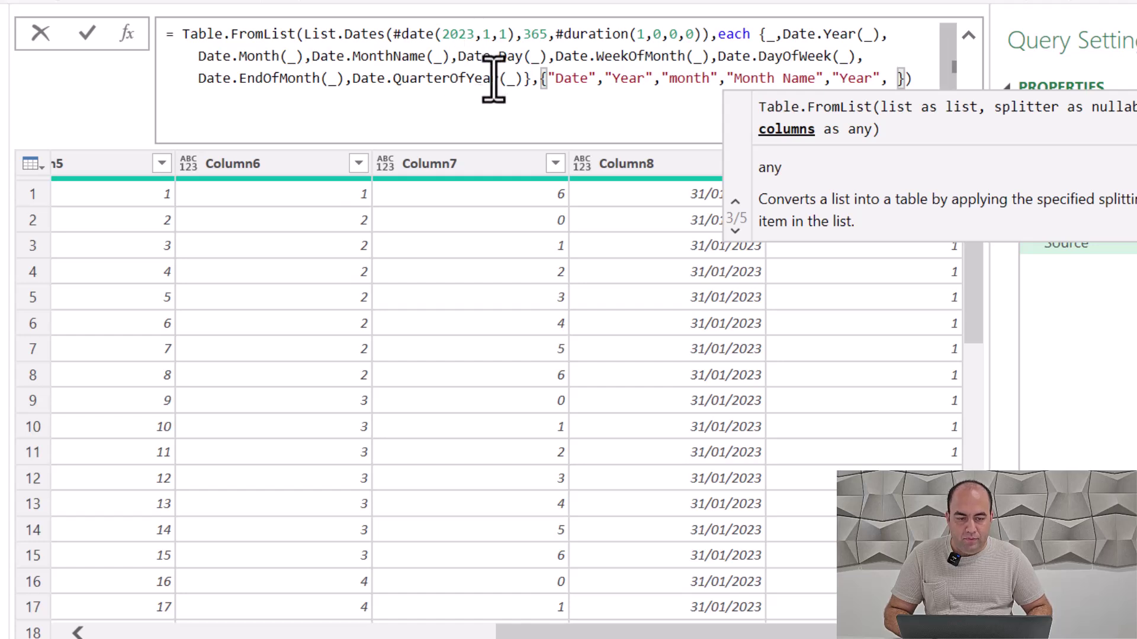
# Step: Type the column-name list, fixing the duplicate Year and misspelled Day of Week entries
pyautogui.press('Left')
pyautogui.hotkey('ctrl', 'shift', 'Left')
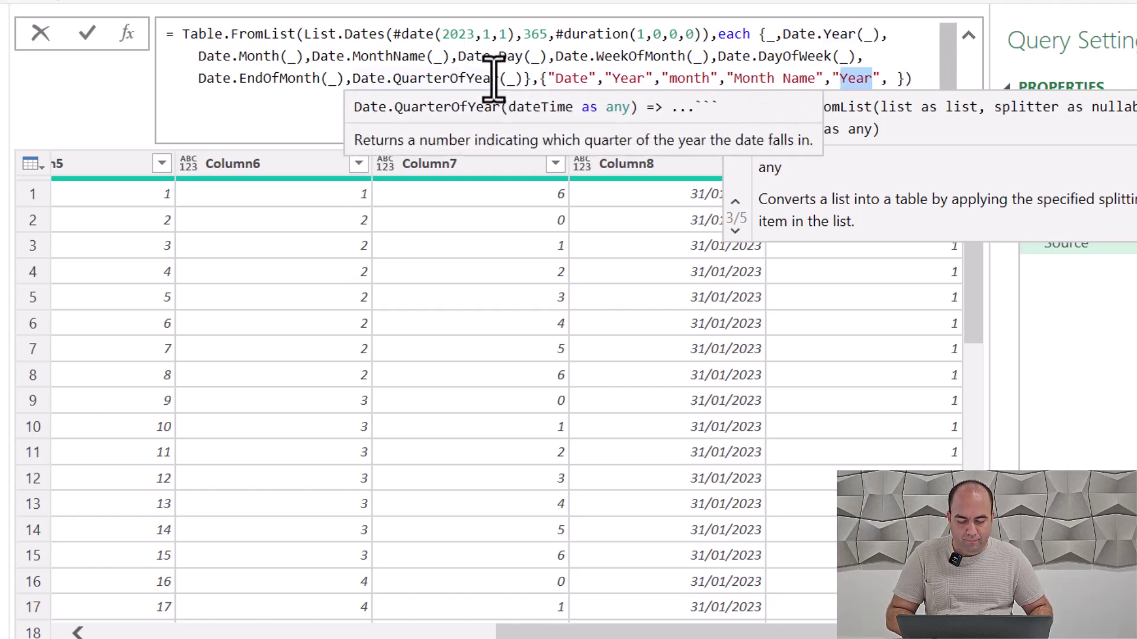
pyautogui.write('day')
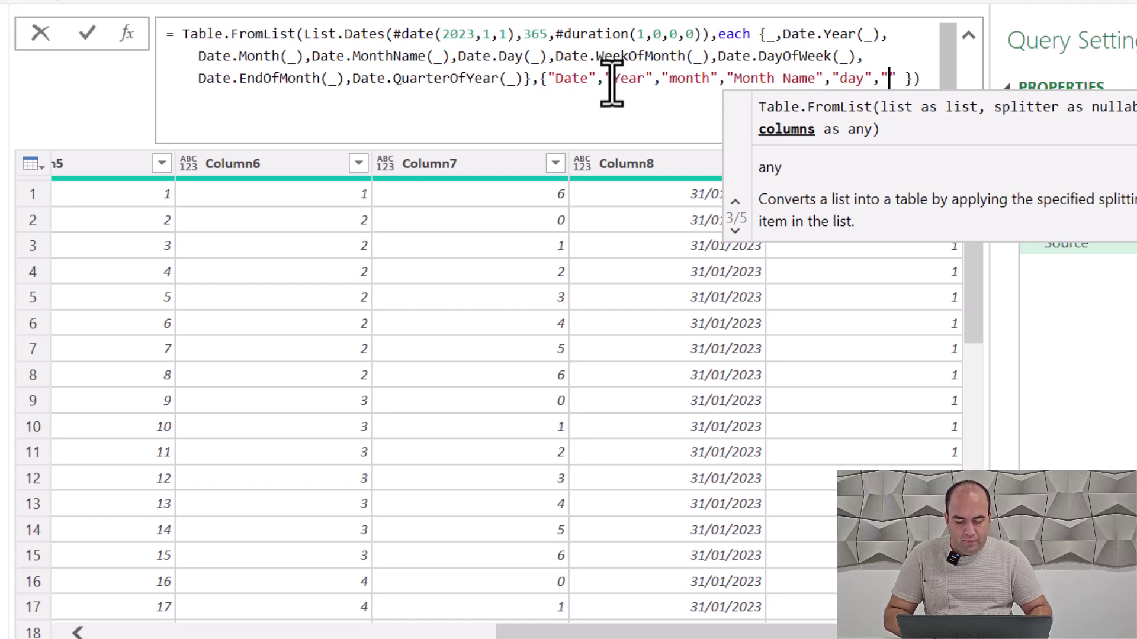
pyautogui.write('week of month')
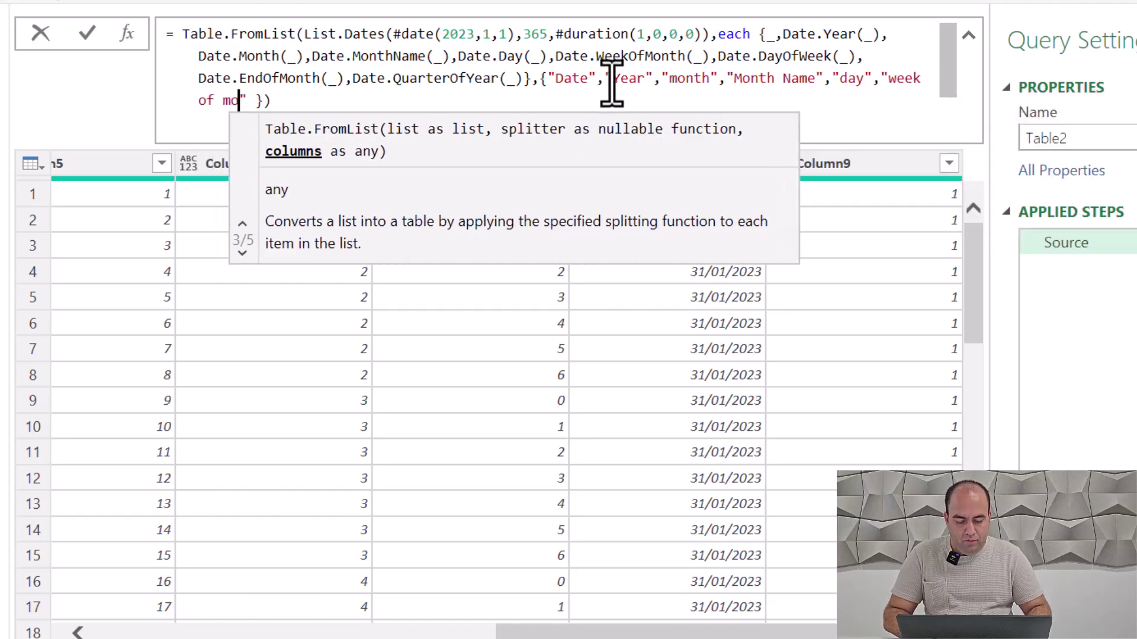
pyautogui.write(', ')
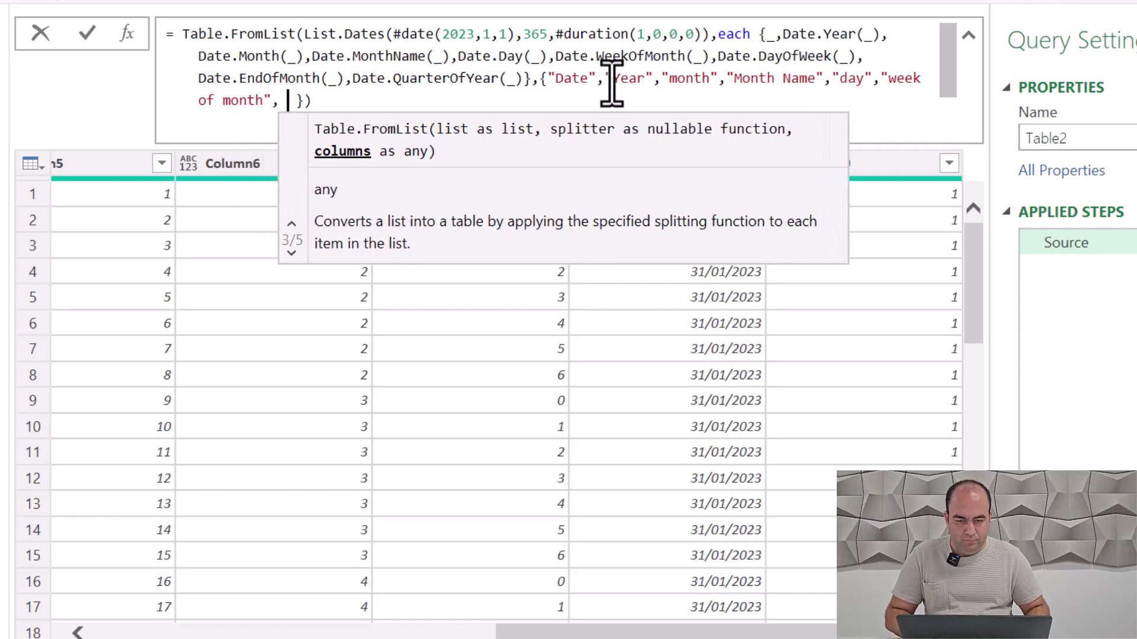
pyautogui.write('Date')
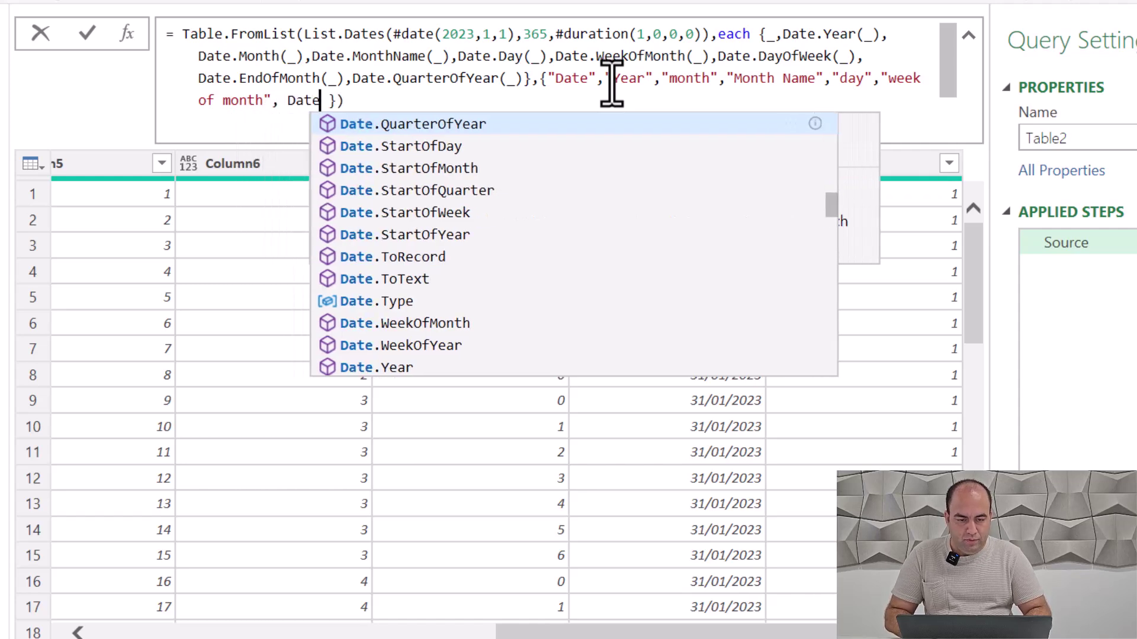
pyautogui.press('BackSpace')
pyautogui.press('BackSpace')
pyautogui.press('BackSpace')
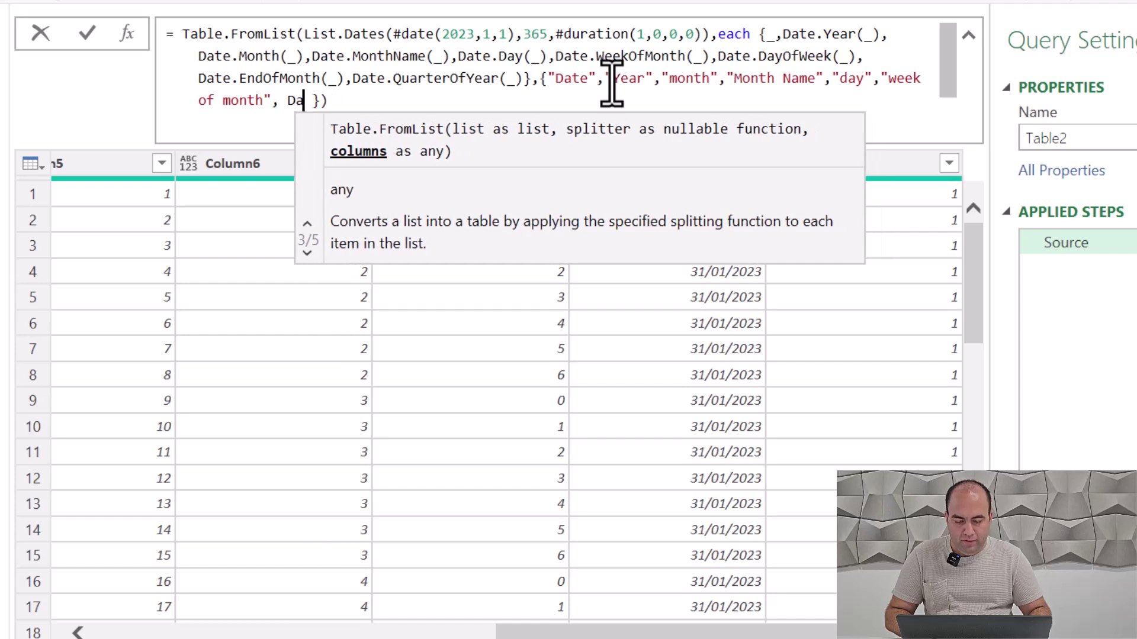
pyautogui.write('ye')
pyautogui.press('Left')
pyautogui.press('Left')
pyautogui.press('Left')
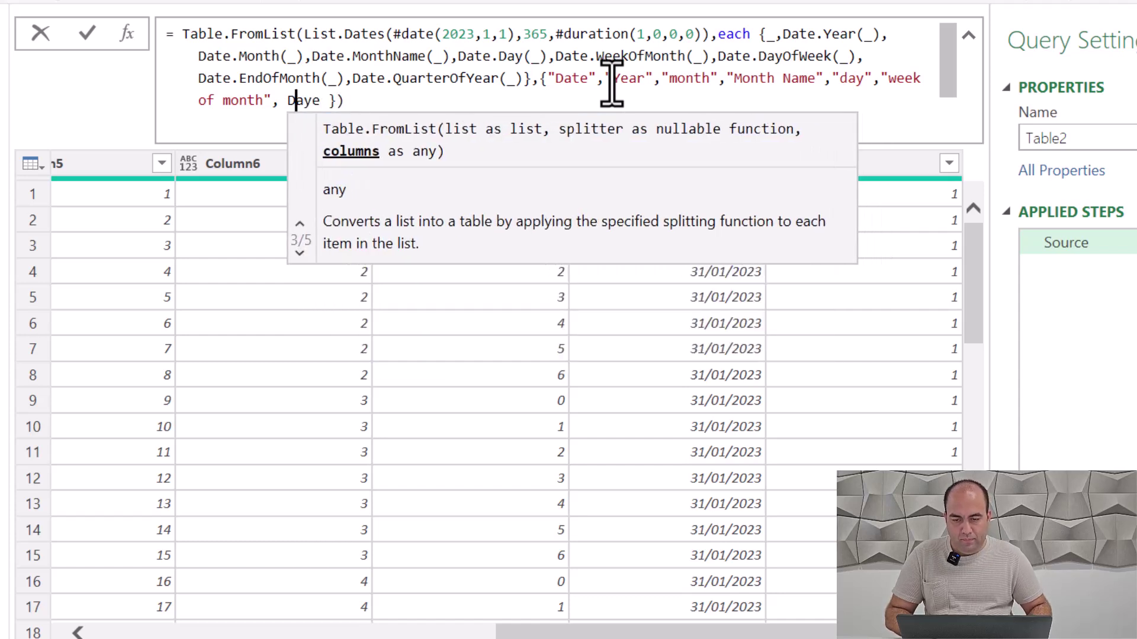
pyautogui.write('"')
pyautogui.press('Delete')
pyautogui.press('Delete')
pyautogui.press('Delete')
pyautogui.write('Day o')
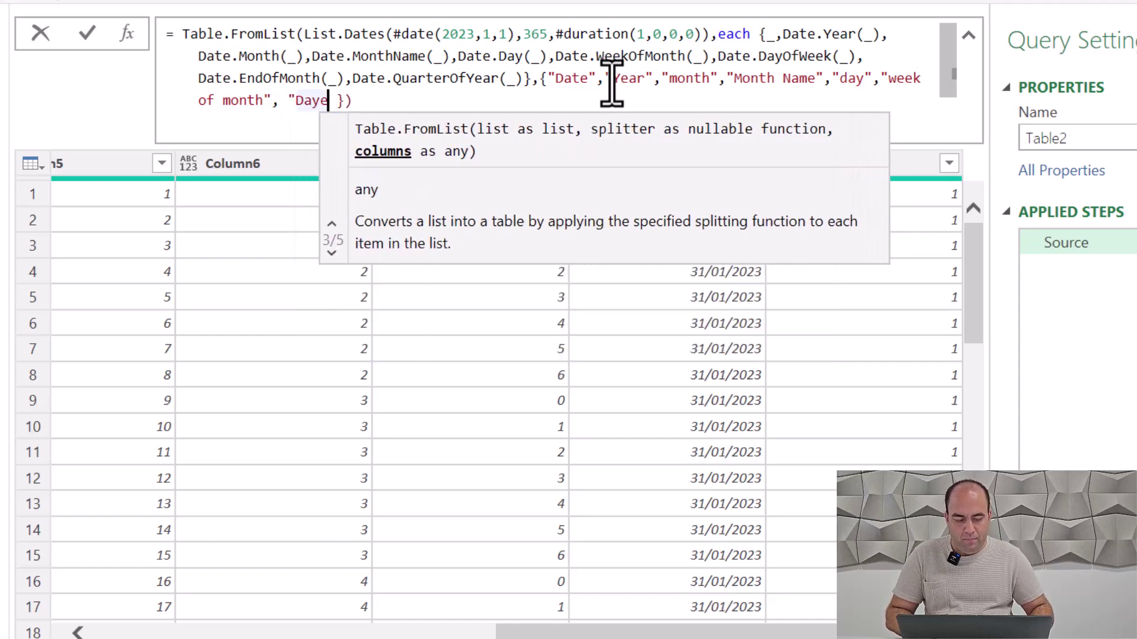
pyautogui.write('f Week')
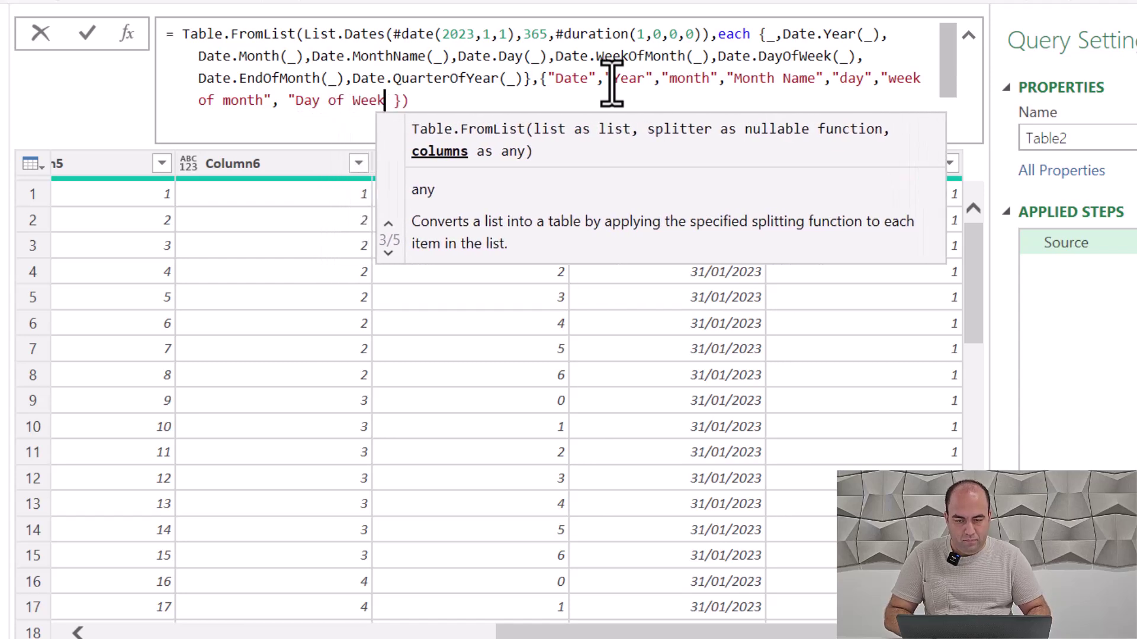
pyautogui.press('Left')
pyautogui.write('",')
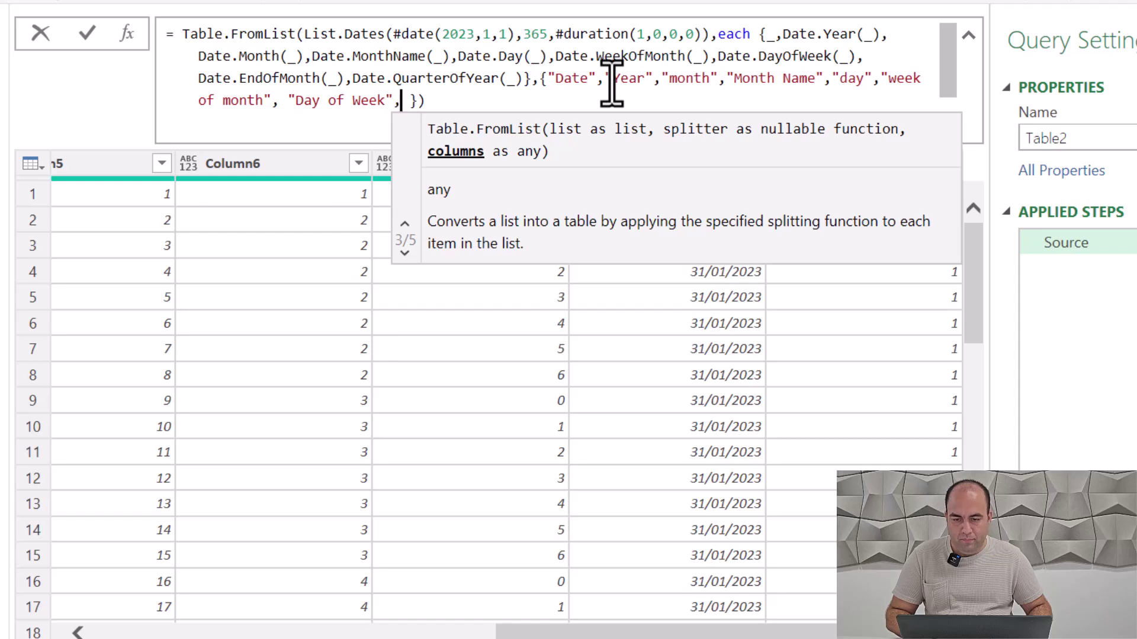
pyautogui.write('"end of ')
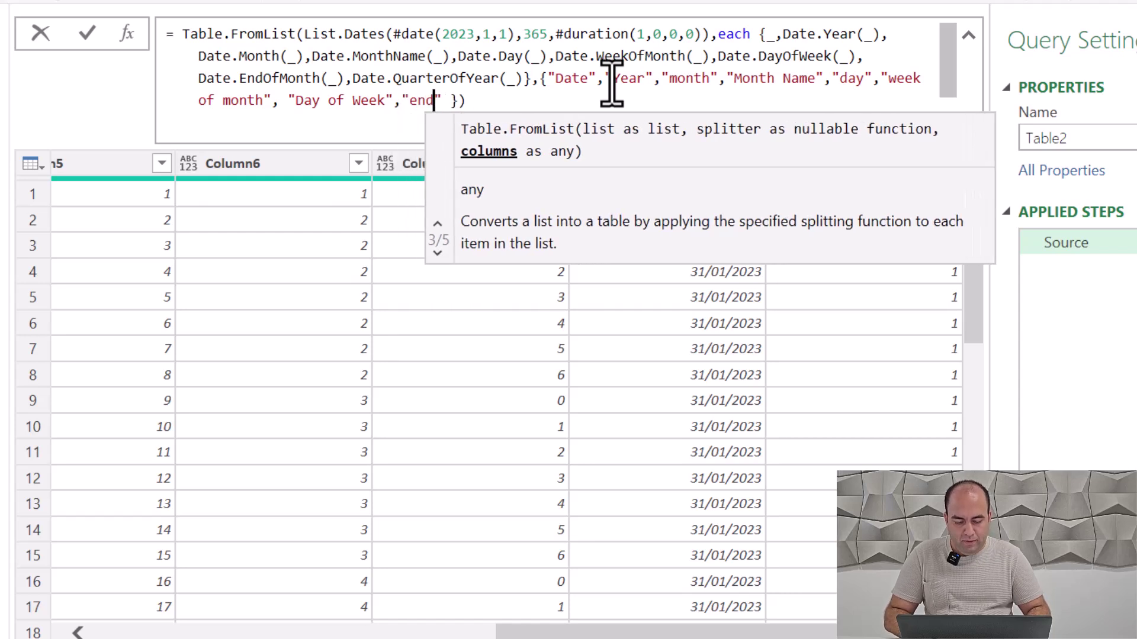
pyautogui.write('month"')
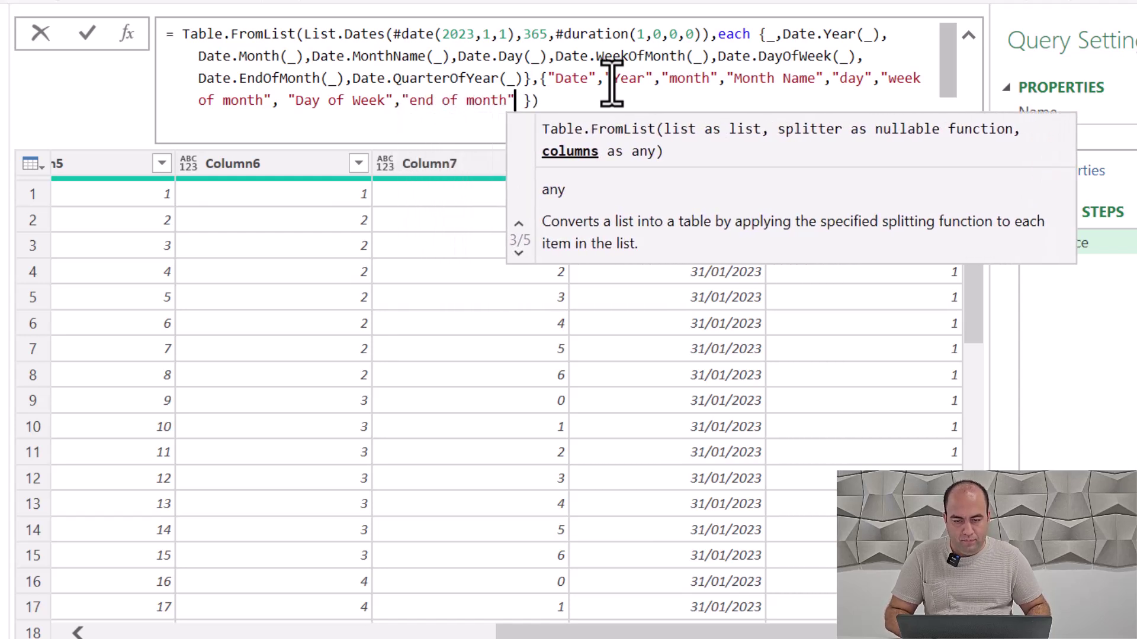
pyautogui.write(', ')
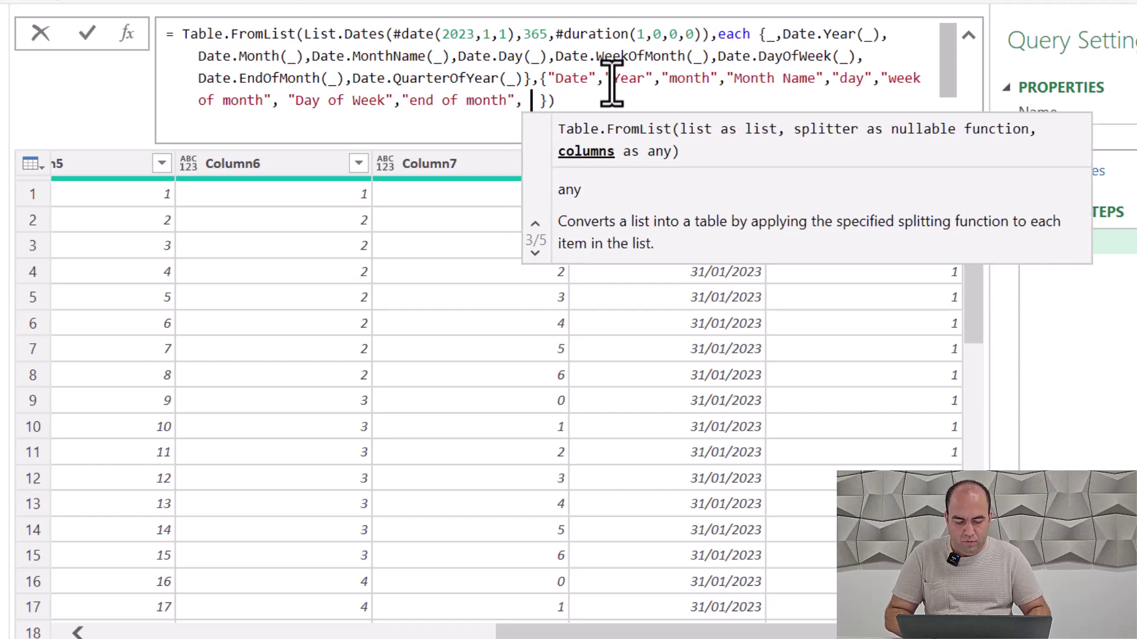
pyautogui.write('"qua')
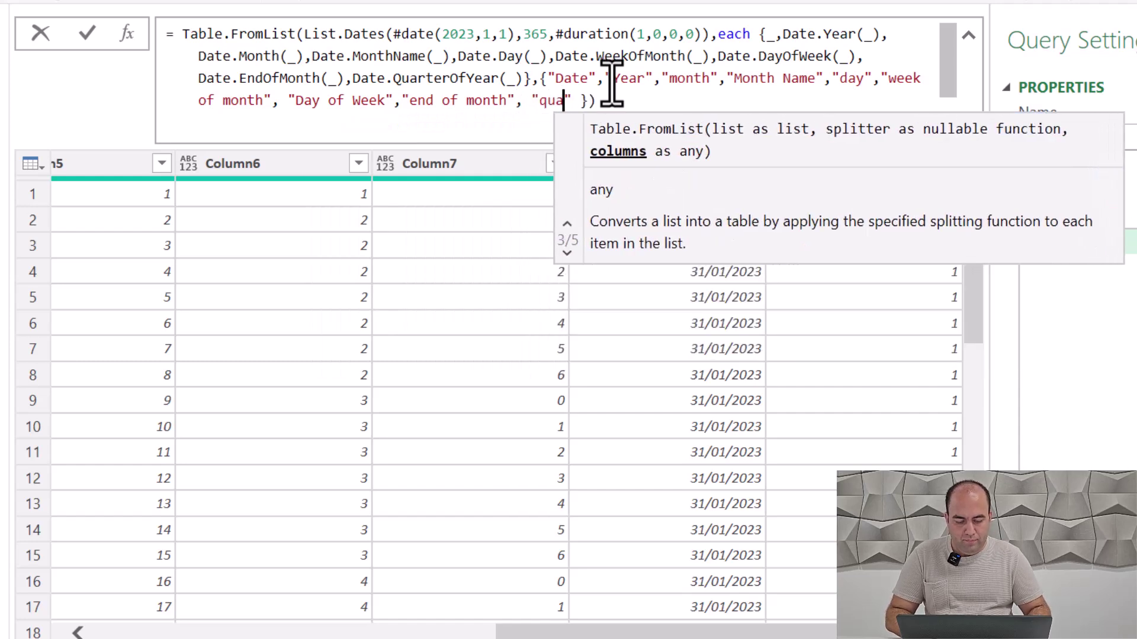
pyautogui.write('rter"')
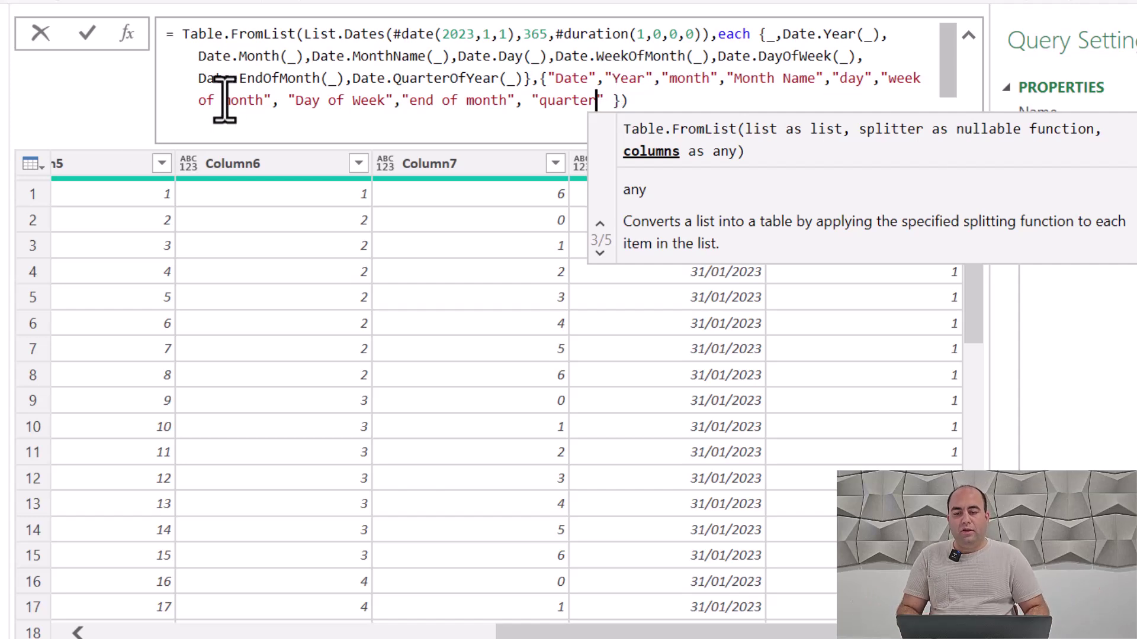
# Step: Commit the formula so headers Date, Year, month, Month Name through quarter replace Column1–9
pyautogui.press('Return')
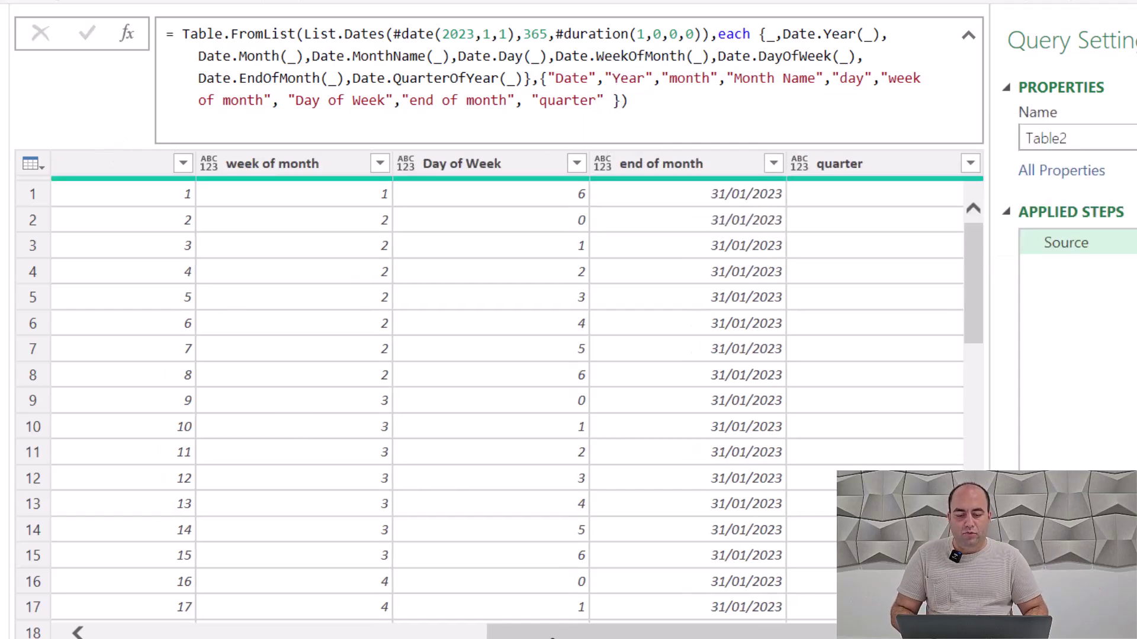
pyautogui.moveTo(553, 632); pyautogui.dragTo(98, 633)
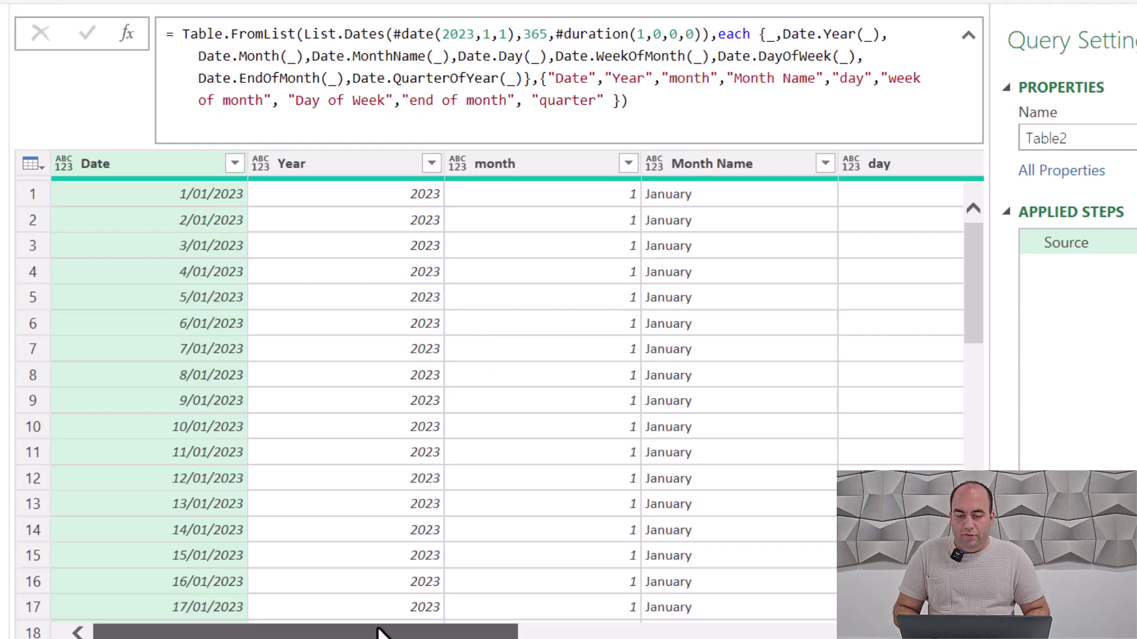
pyautogui.moveTo(381, 633)
pyautogui.mouseDown()
pyautogui.moveTo(853, 633)
pyautogui.moveTo(254, 621)
pyautogui.mouseUp()
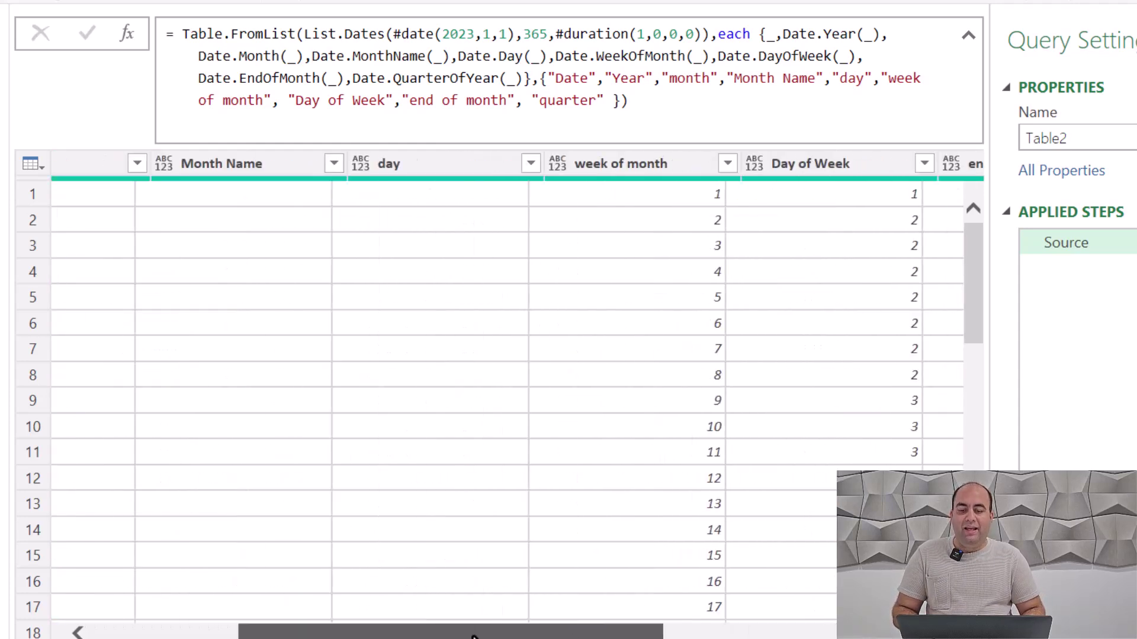